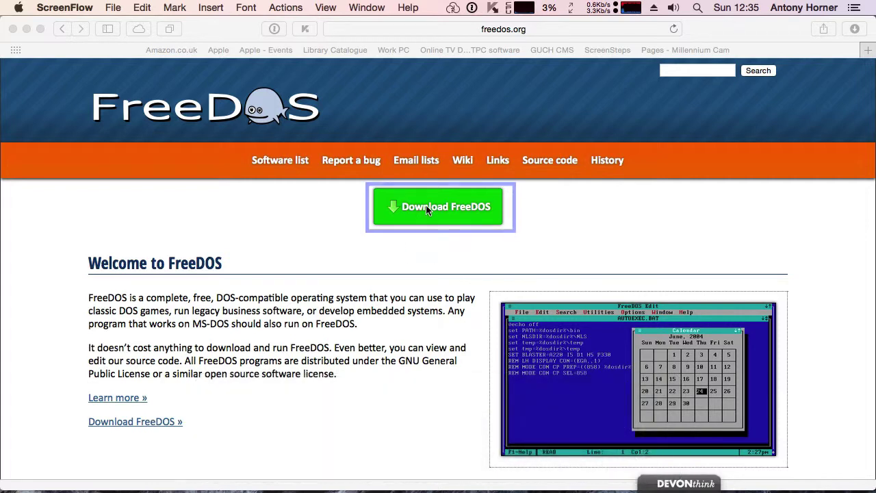
Download the FreeDOS 1.1 Base CD image fd11src.iso from the FreeDOS download page
click(426, 205)
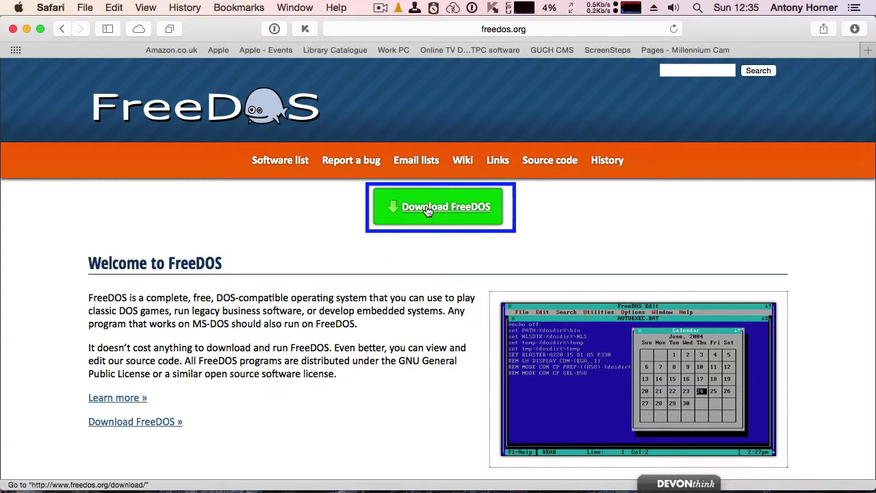
click(428, 208)
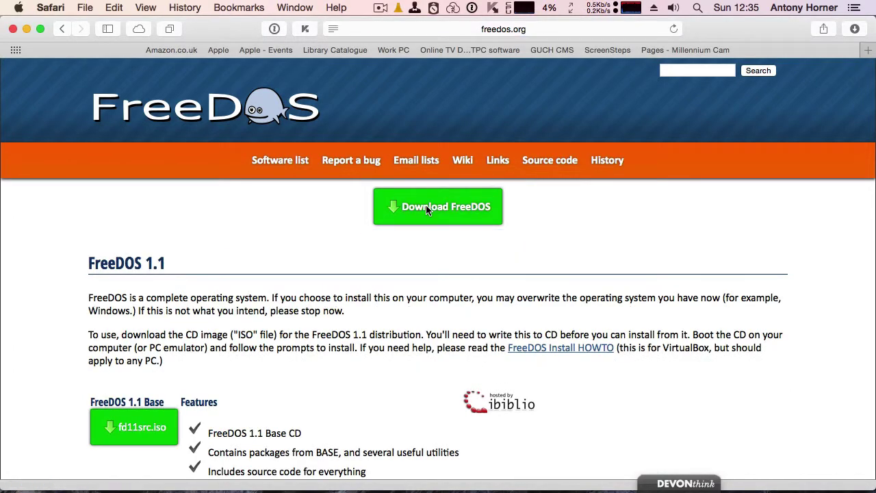
scroll(425, 209, down, 4)
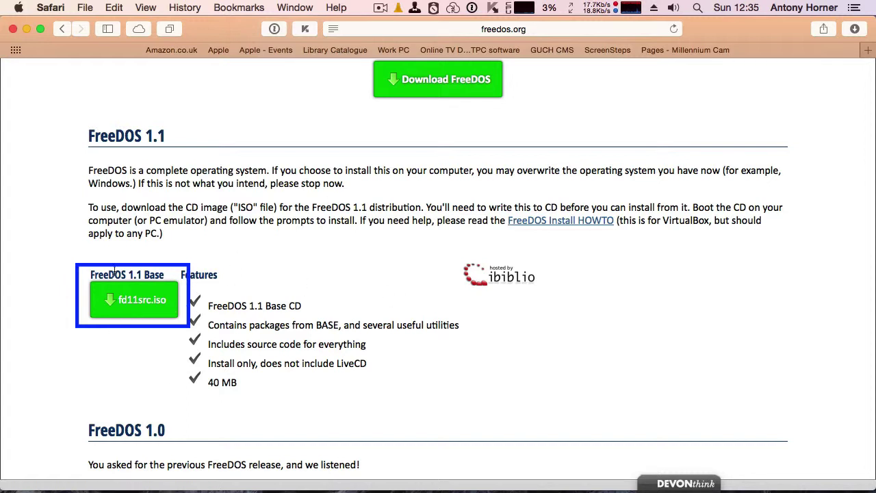
click(134, 300)
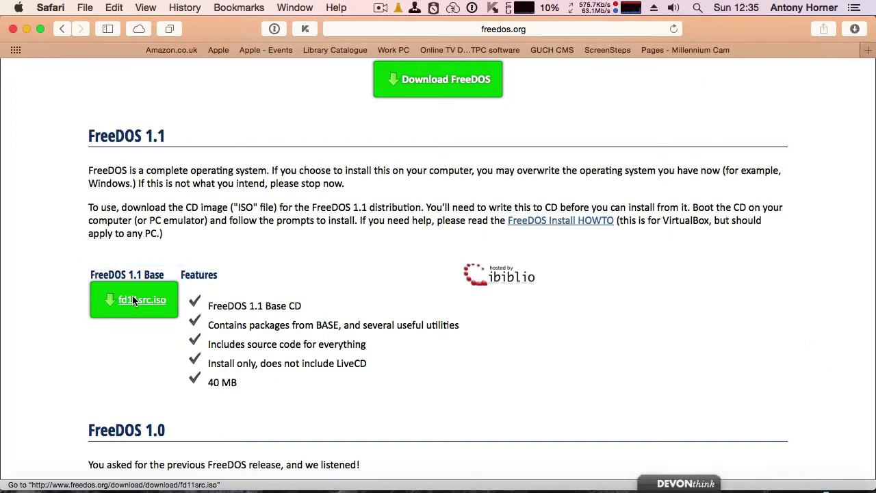
Close the browser window, switch to VMware Fusion and start a new virtual machine using the Install from disc or image method
click(12, 32)
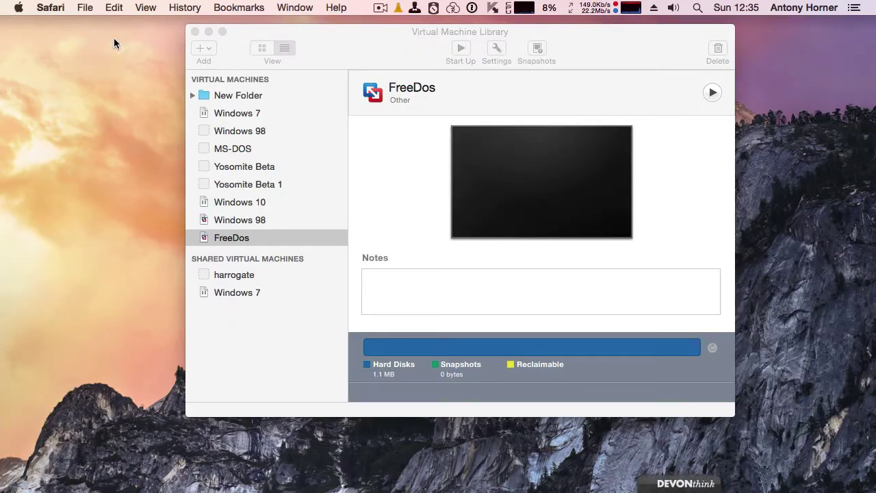
click(334, 43)
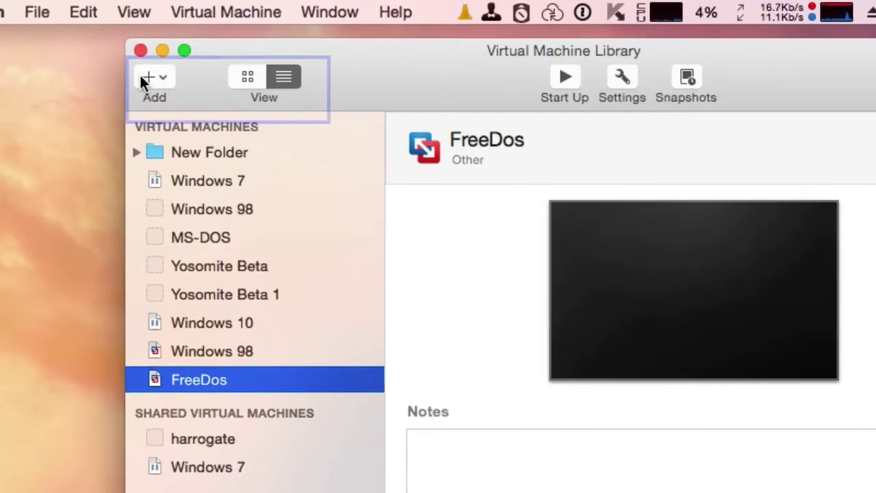
click(200, 48)
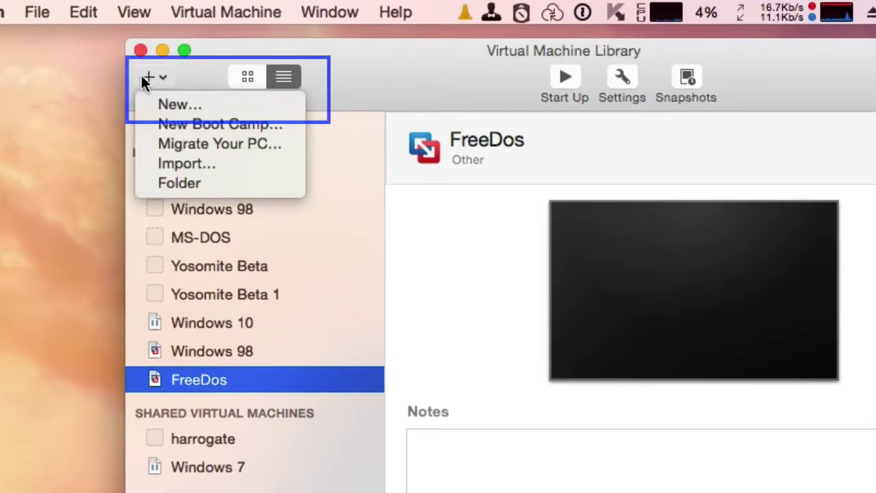
click(187, 106)
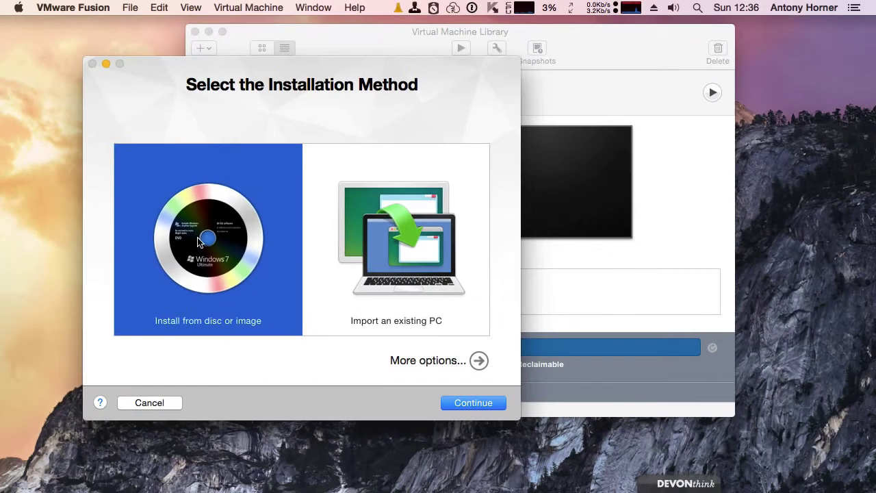
click(161, 472)
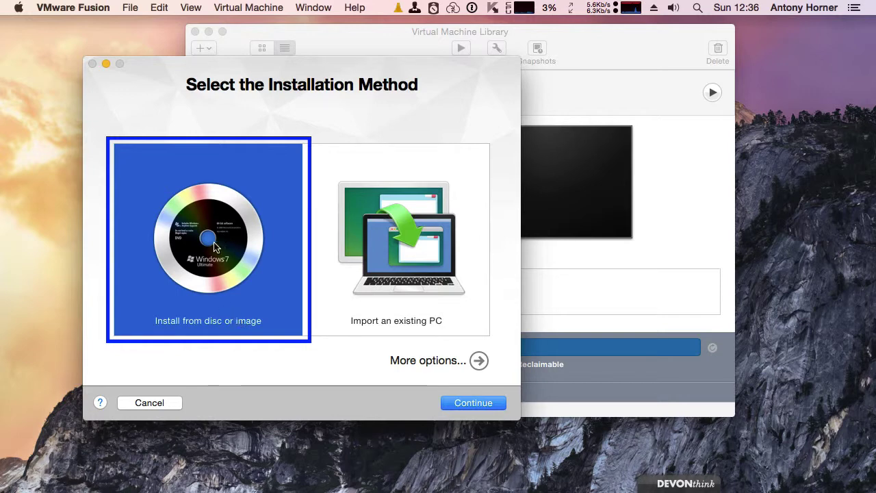
click(445, 403)
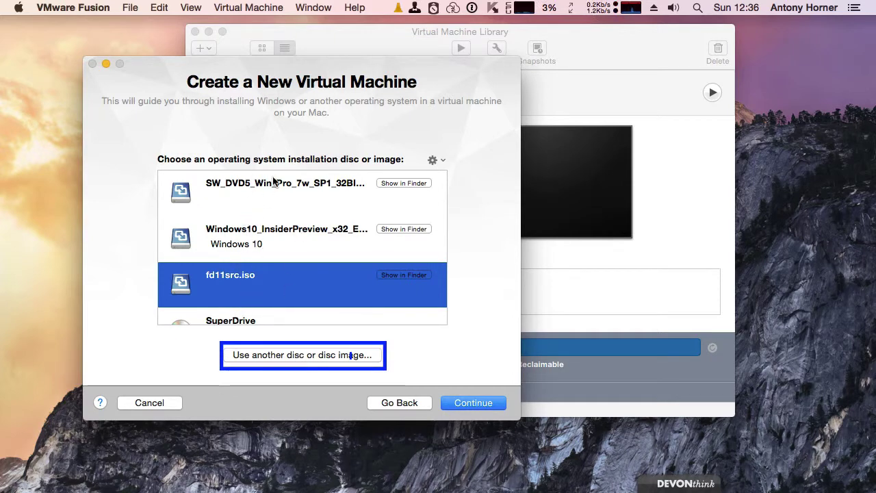
Use the disc image fd11src.iso from the Downloads folder as the virtual machine's installation source
click(273, 356)
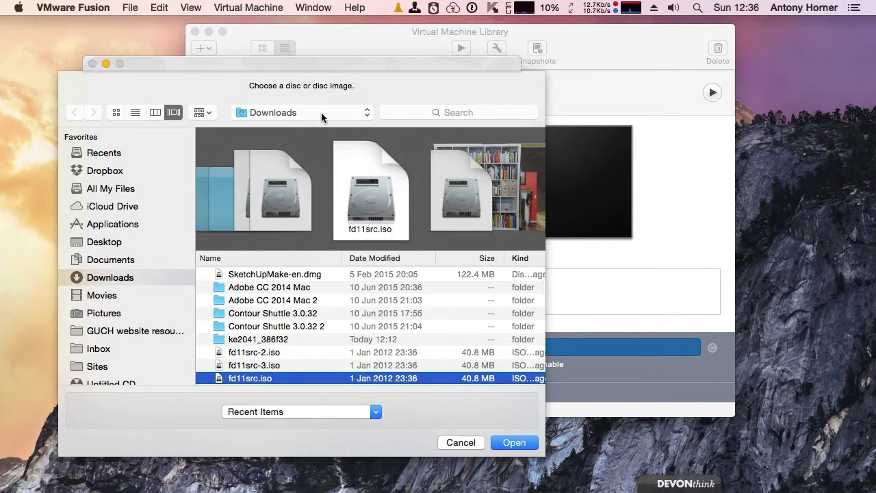
scroll(304, 346, down, 5)
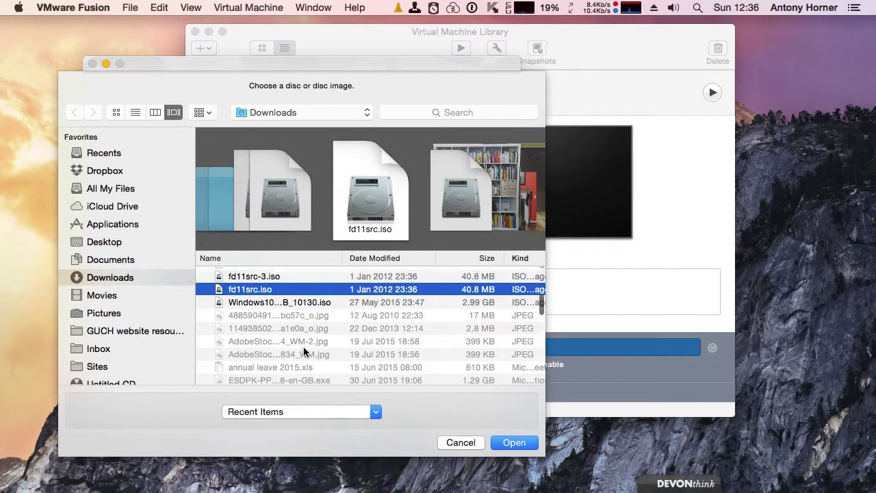
click(240, 280)
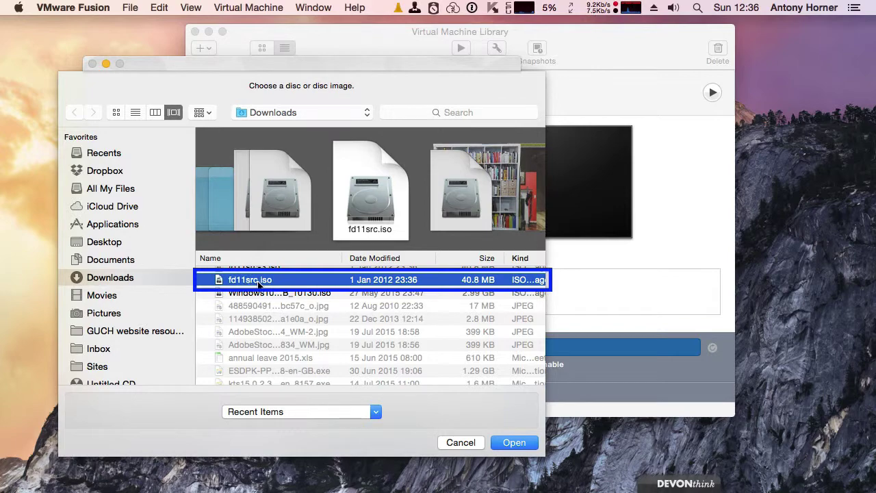
click(516, 436)
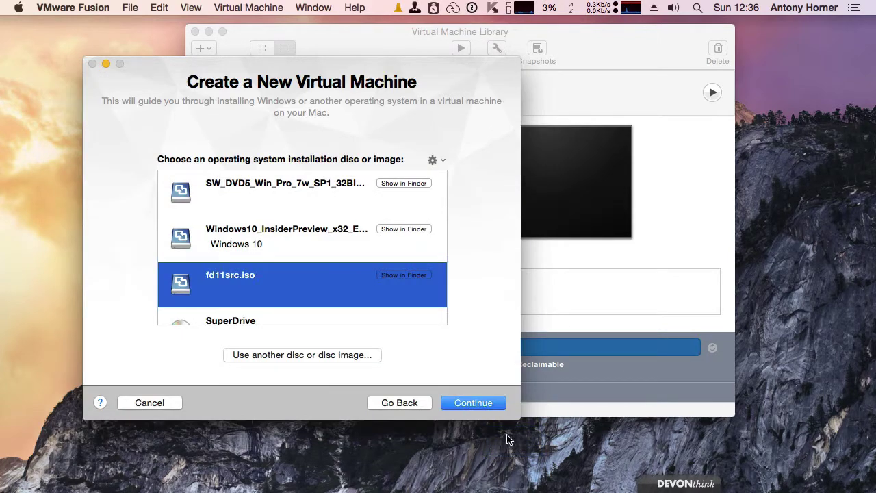
click(462, 404)
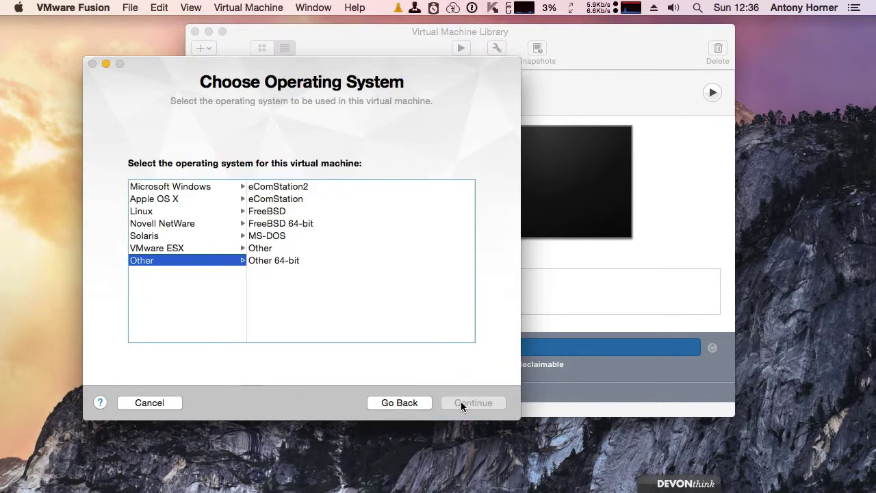
Set the guest operating system to MS-DOS and save the finished virtual machine as FreeDosDemo
click(281, 237)
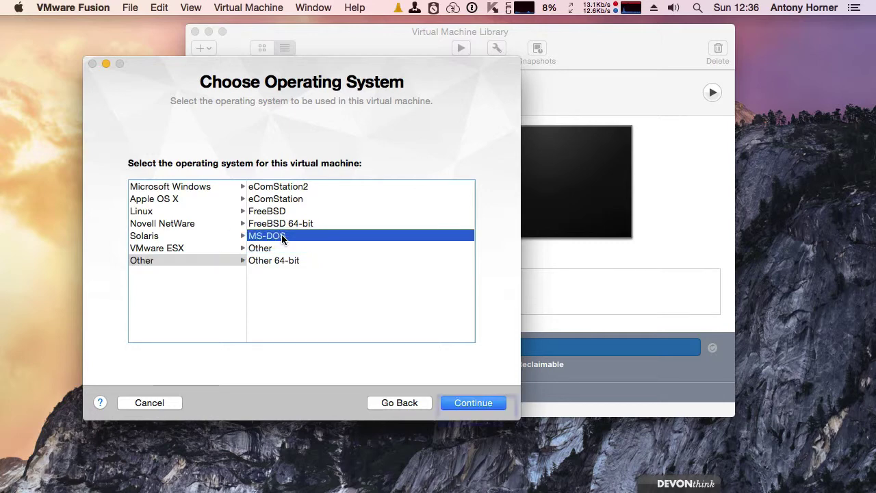
click(491, 401)
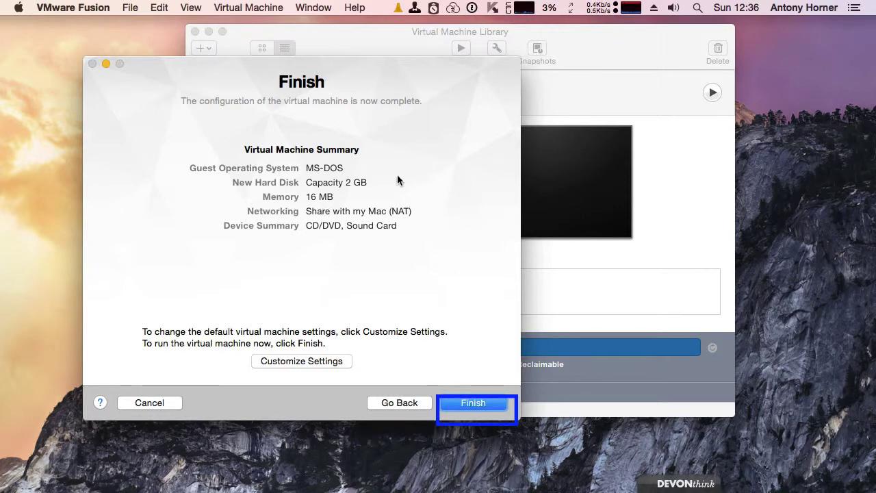
click(472, 404)
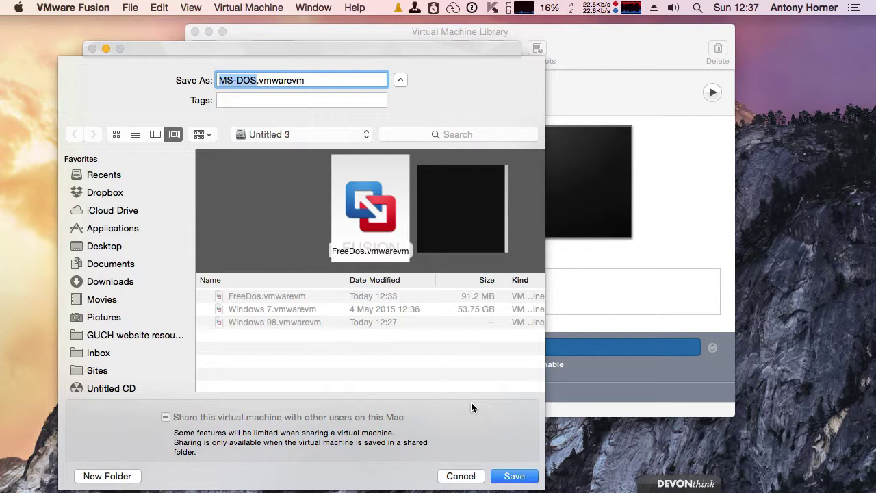
text(FreeDosDe)
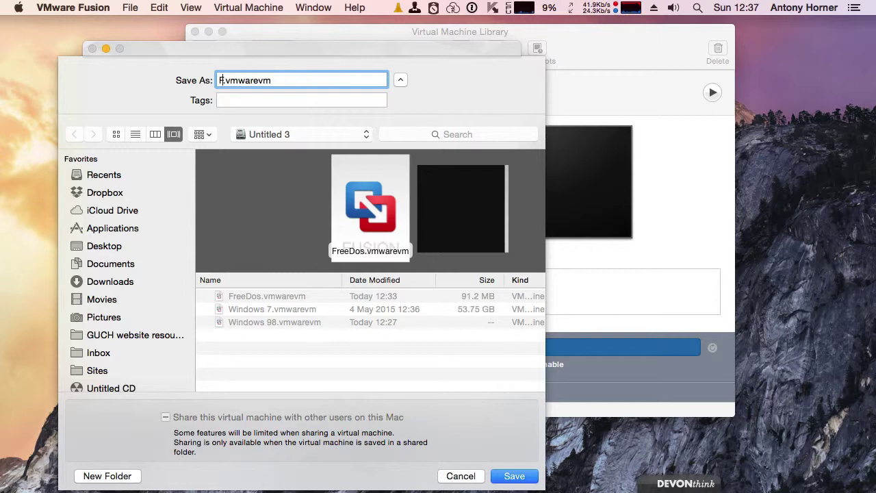
text(mo)
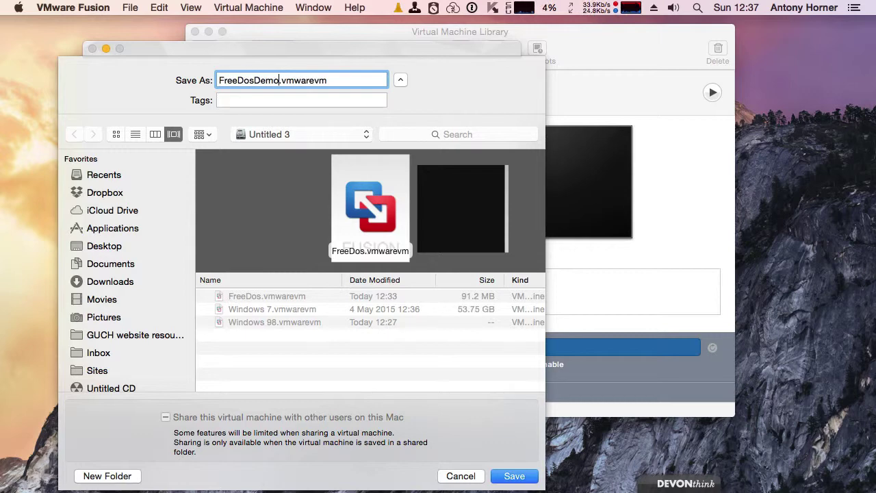
click(515, 475)
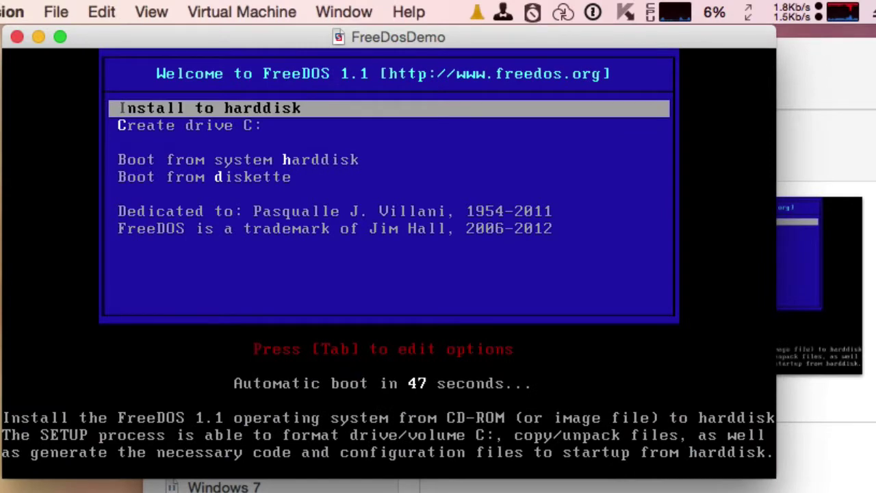
Start the FreeDOS 1.1 installation to hard disk and run FDISK for the target partition
key(Down)
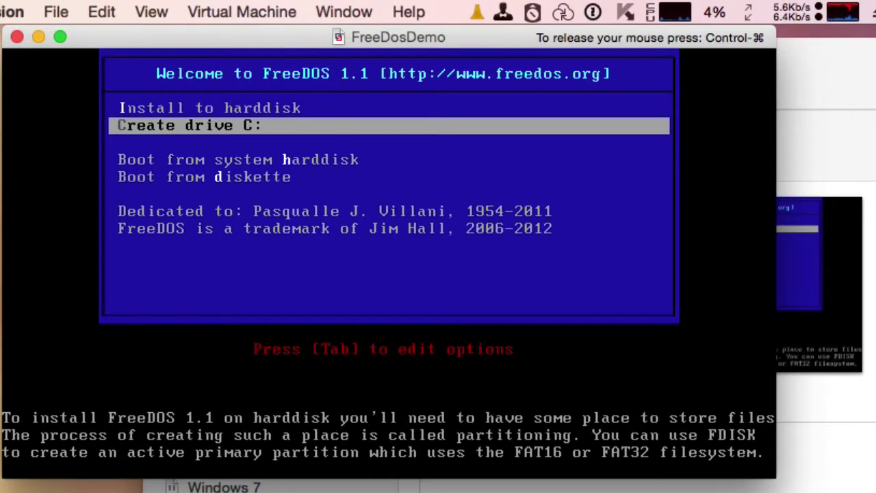
key(Up)
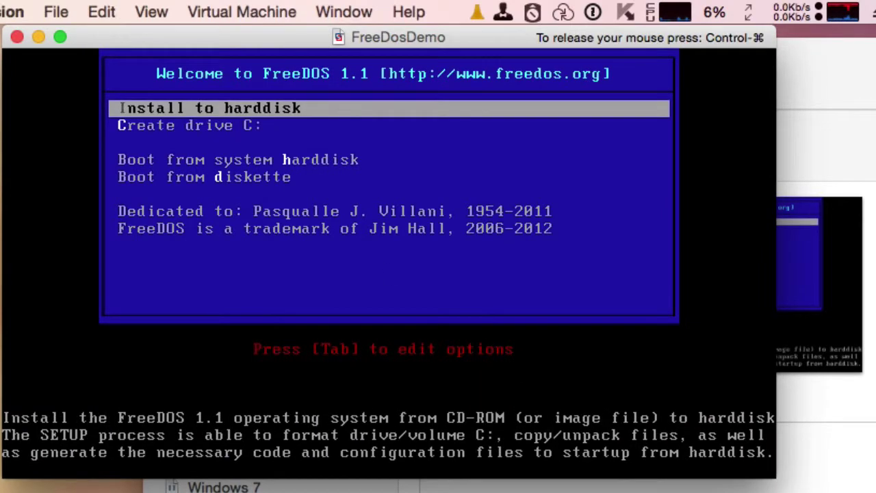
key(Return)
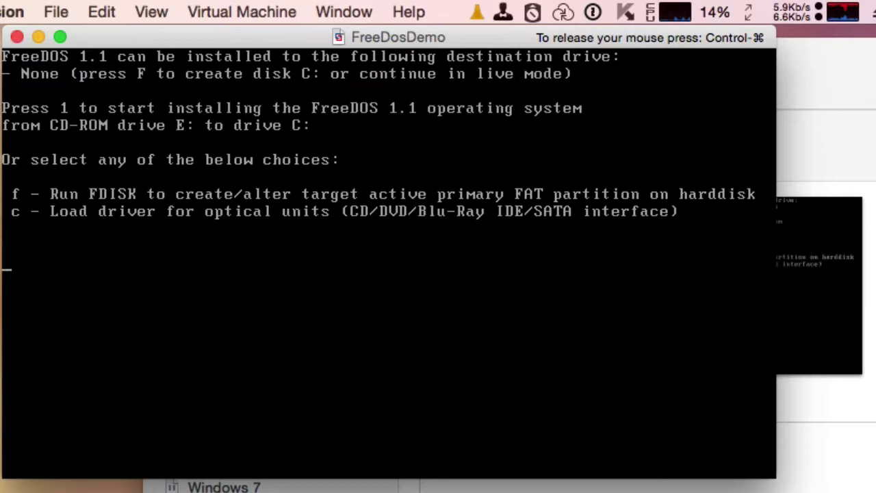
key(f)
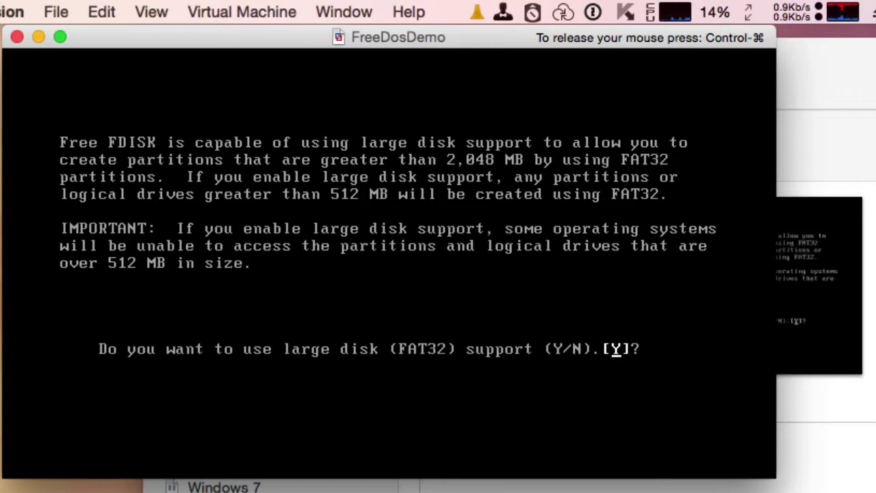
Enable large disk (FAT32) support and create an active primary DOS partition with the maximum available size
key(Return)
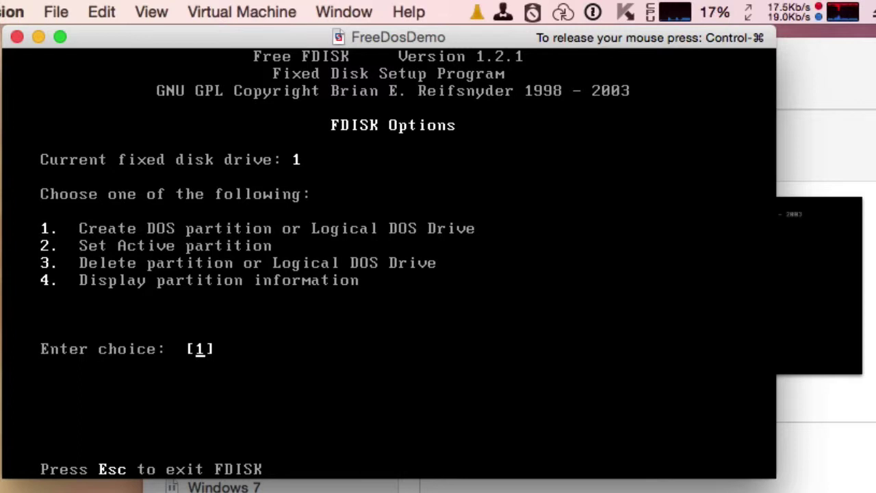
key(Return)
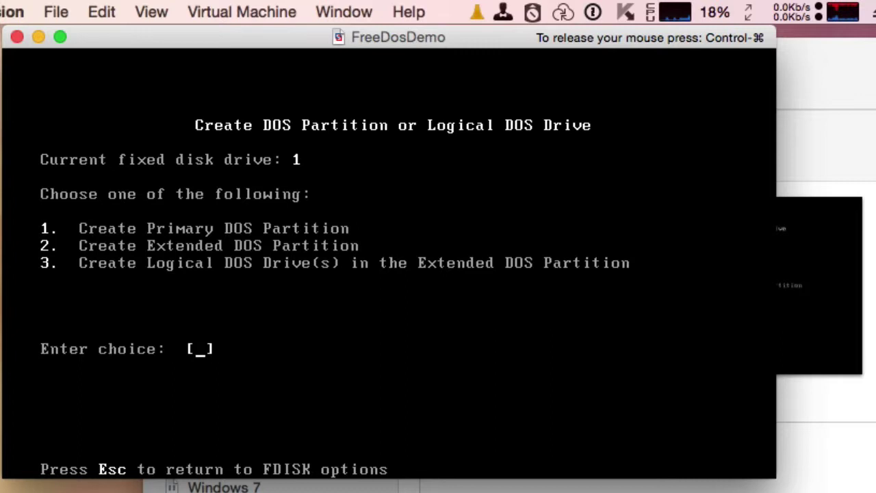
key(1)
key(Return)
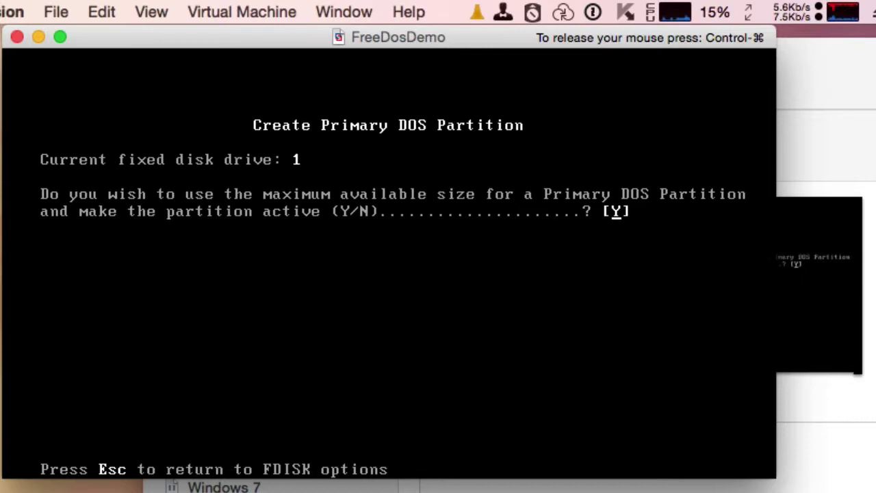
key(Return)
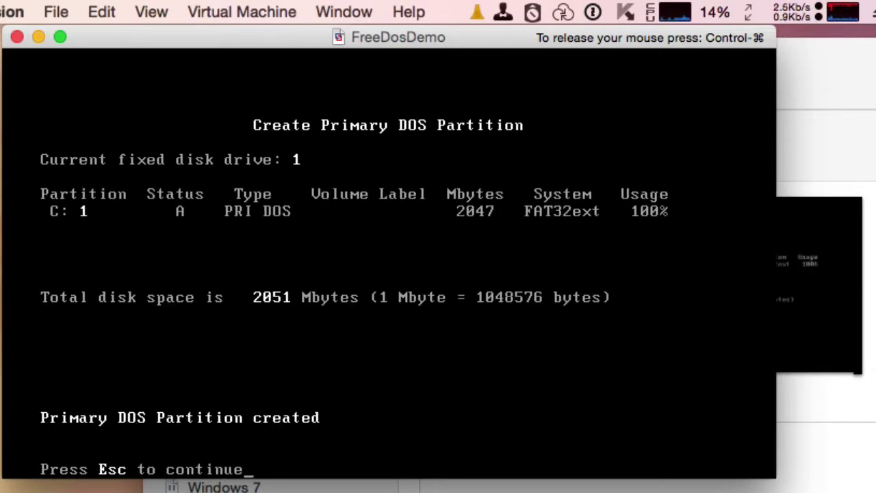
key(Escape)
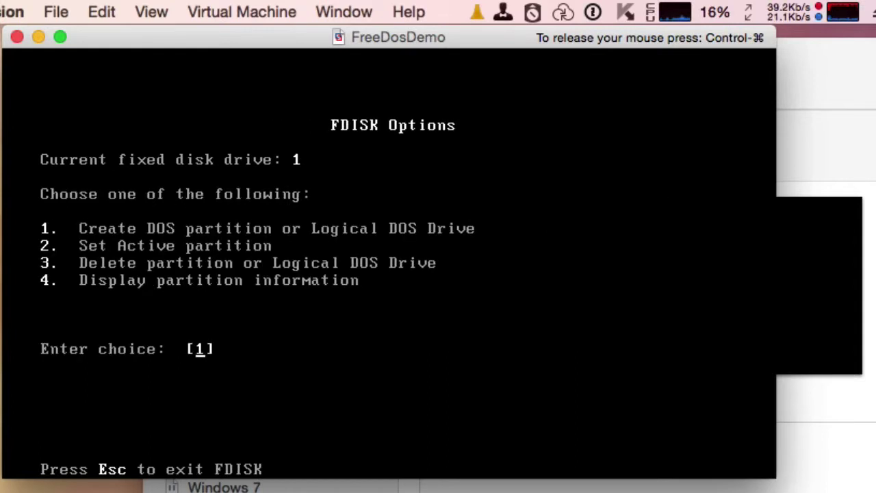
Try to set the active partition on fixed disk drive 1, and return to the FDISK options
key(2)
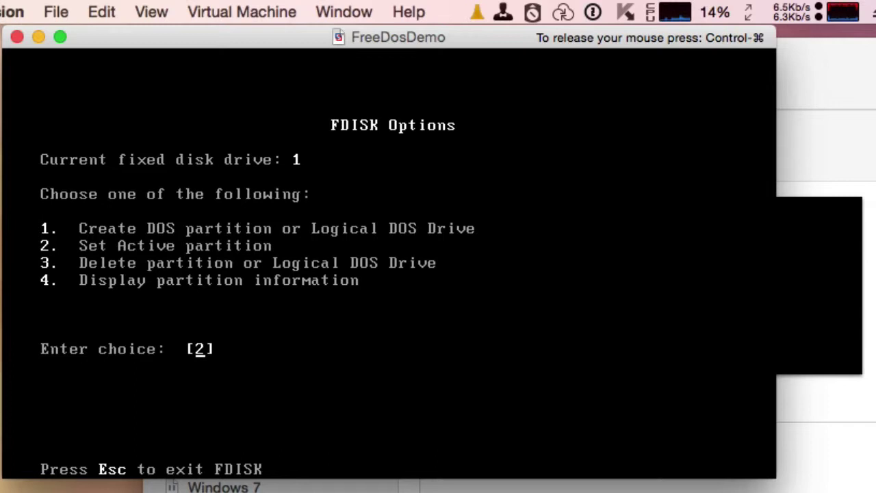
key(Return)
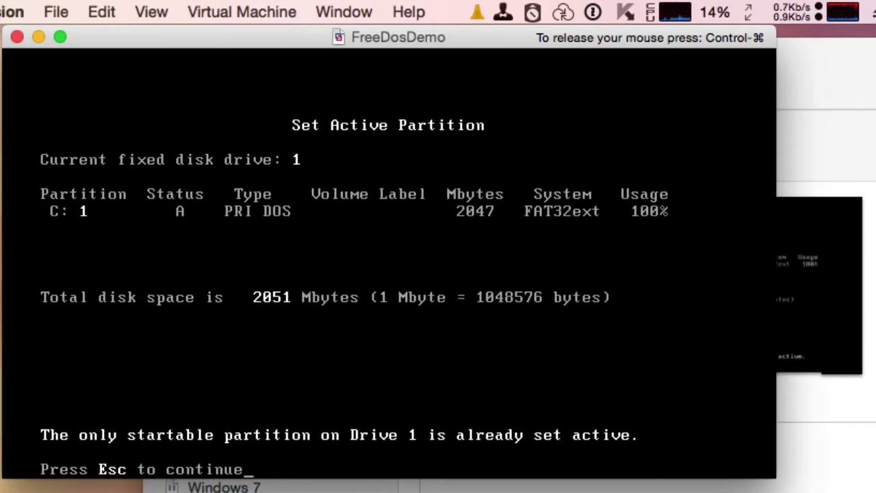
key(Escape)
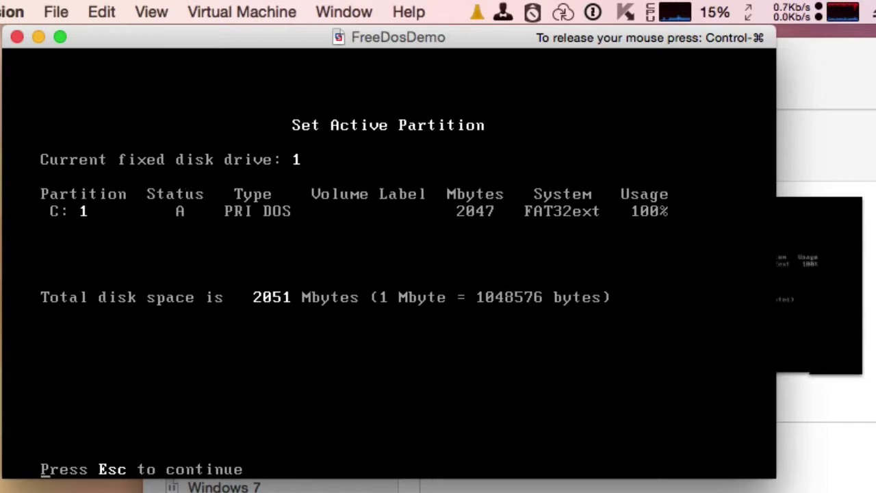
key(Escape)
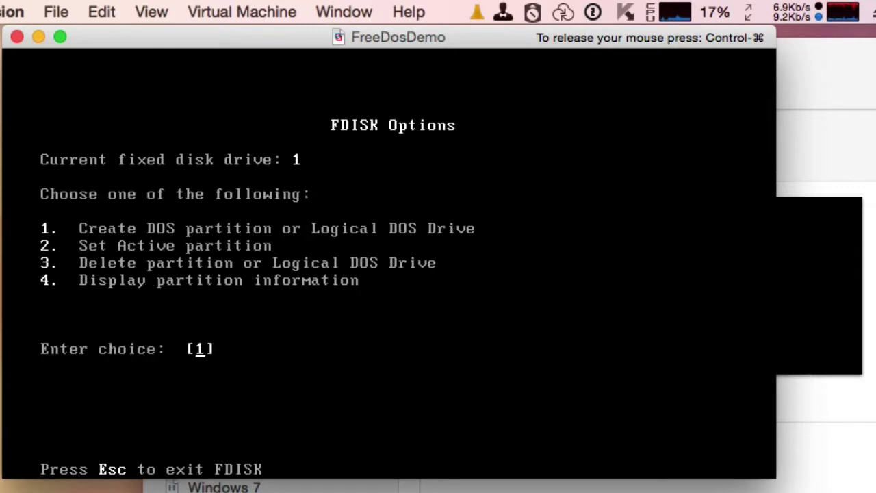
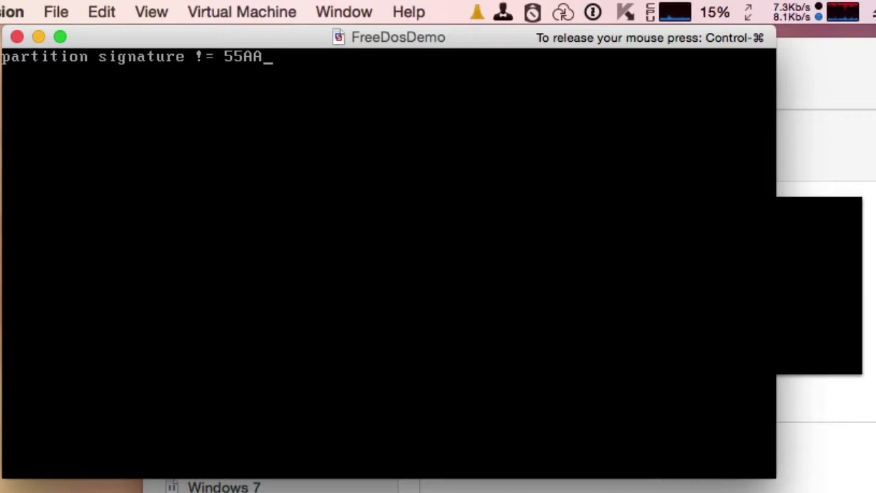
Set the FreeDosDemo virtual machine's startup disk to CD/DVD and restart the guest operating system
key(ctrl+super)
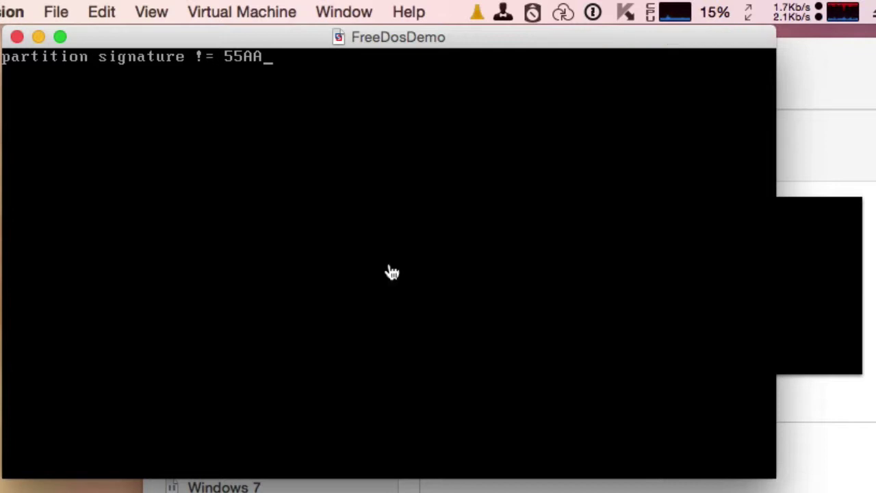
drag(379, 40, 298, 332)
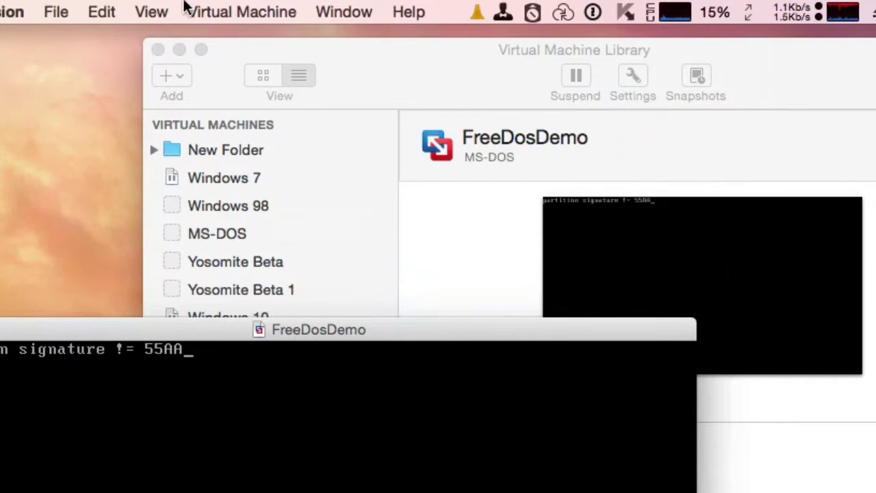
click(219, 12)
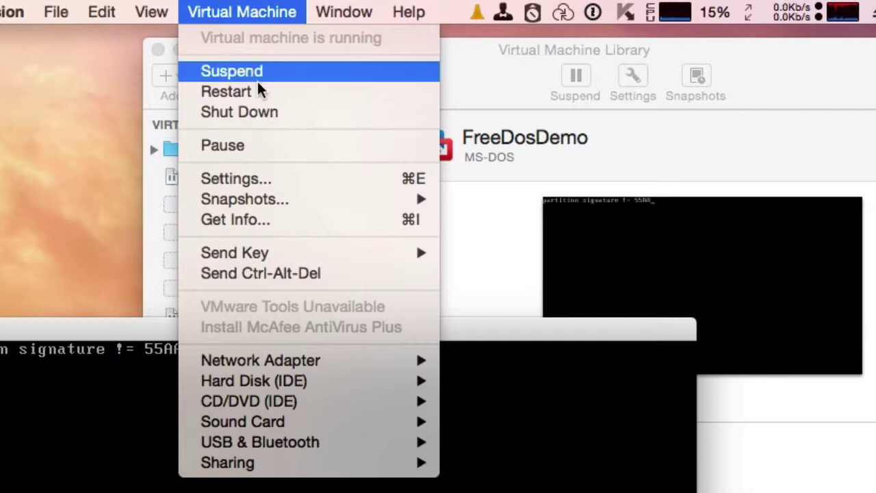
click(269, 182)
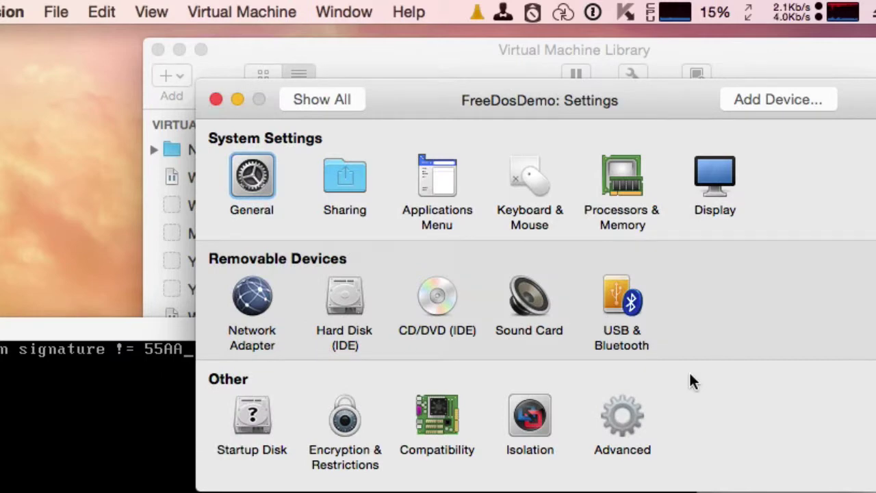
click(248, 419)
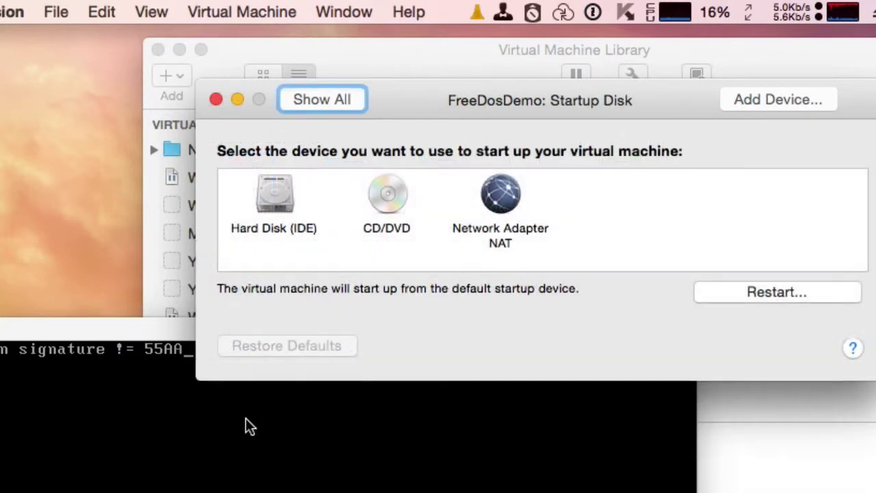
click(387, 192)
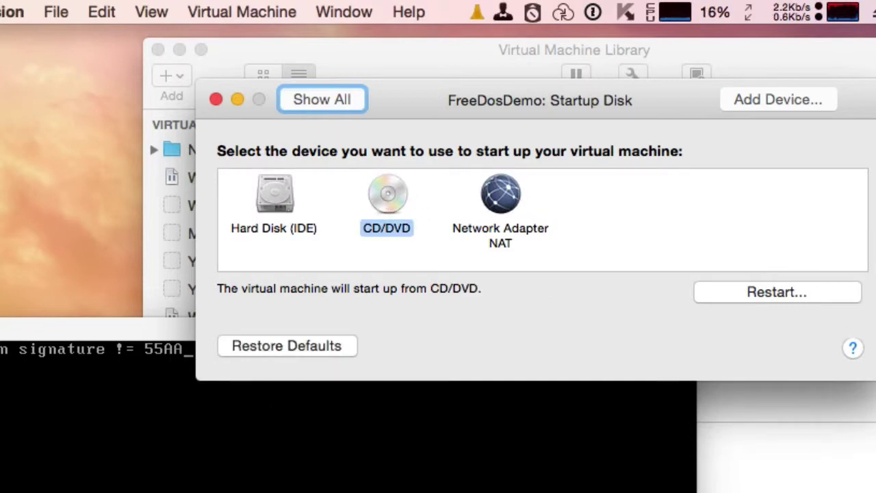
click(748, 293)
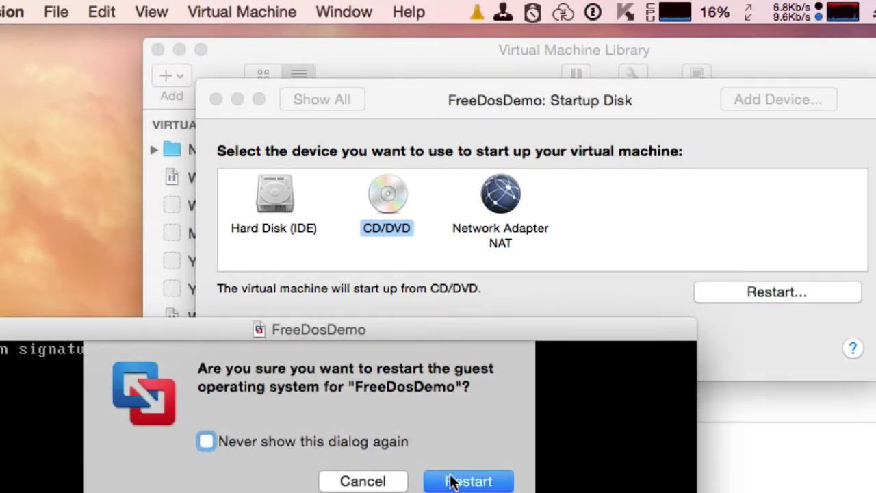
key(Return)
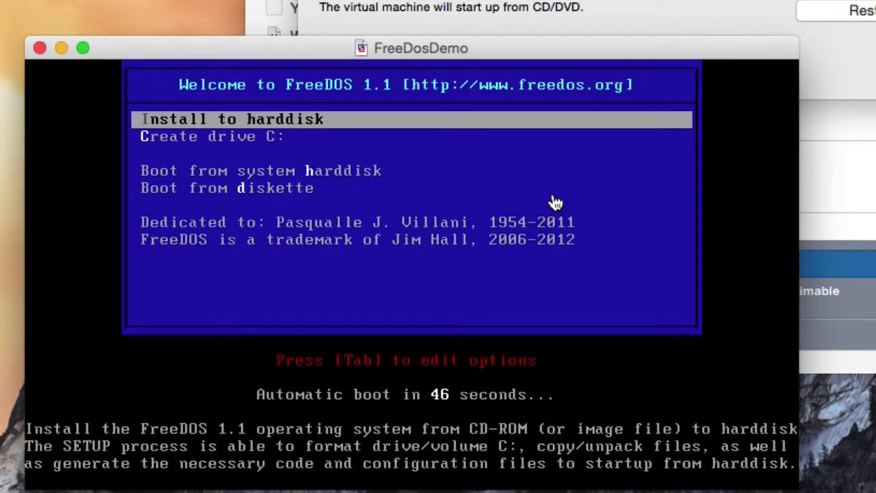
Choose the install to harddisk option and start installing FreeDOS 1.1 from CD-ROM drive E: to drive C:
click(555, 202)
key(Return)
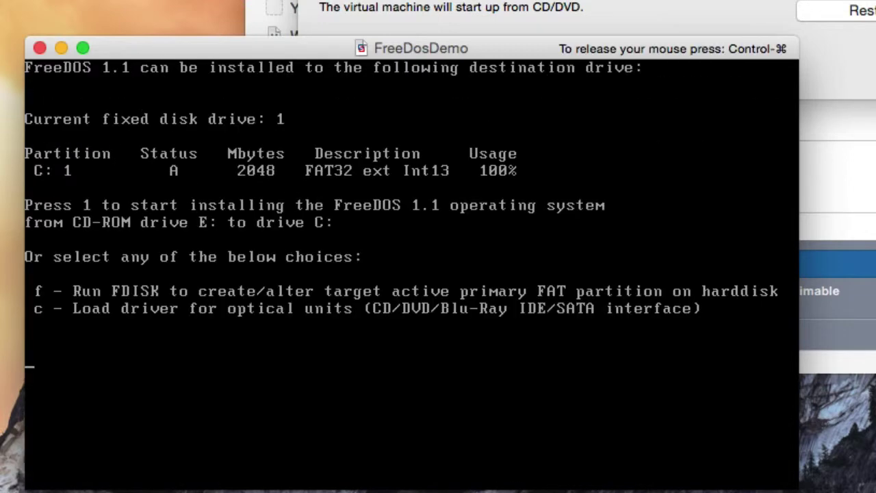
key(1)
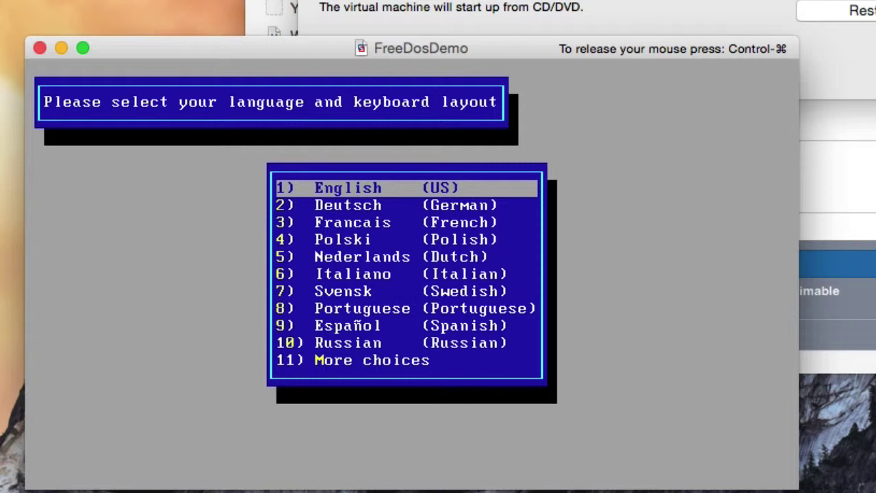
Show more language and keyboard layout choices, and set the location to 20 (UK)
key(Down)
key(Down)
key(Down)
key(Down)
key(Down)
key(Down)
key(Down)
key(Down)
key(Down)
key(Down)
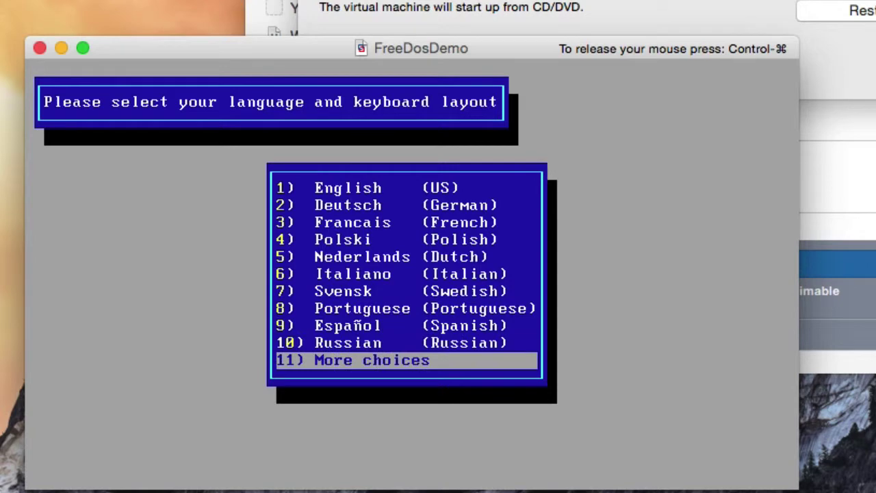
key(Return)
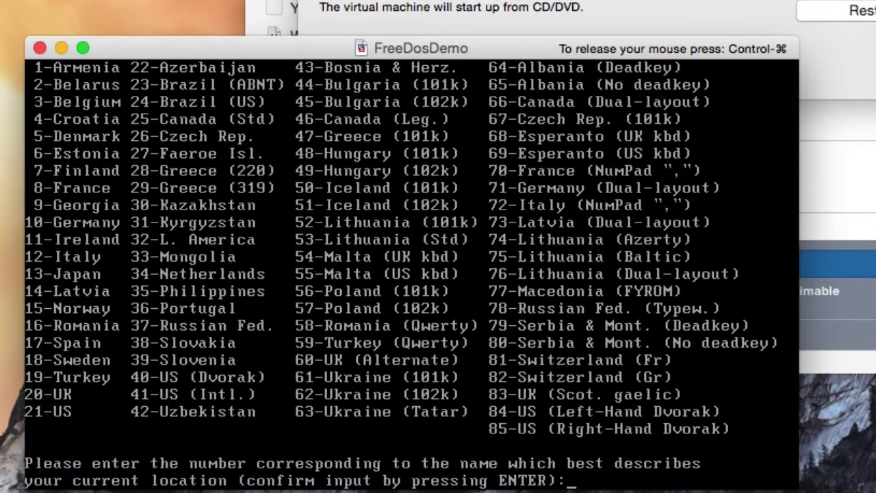
text(20)
key(Return)
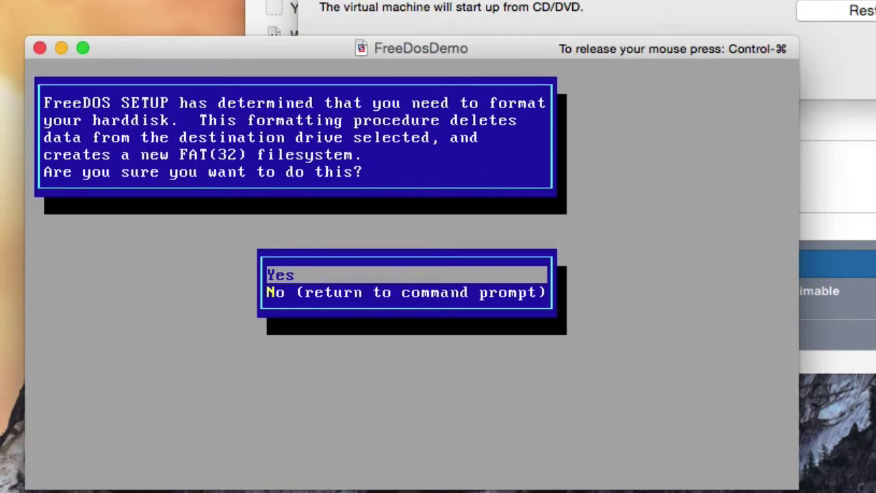
Agree to format the hard disk and confirm with YES to erase drive C:
key(Return)
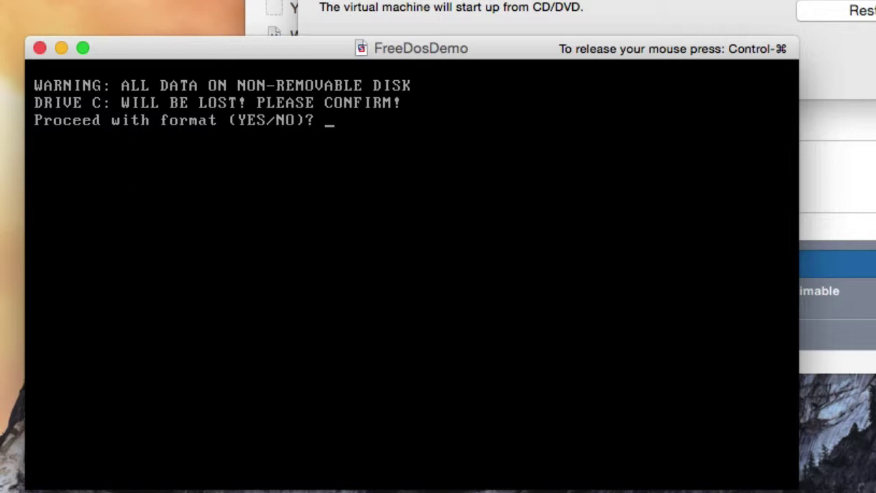
text(YES)
key(Return)
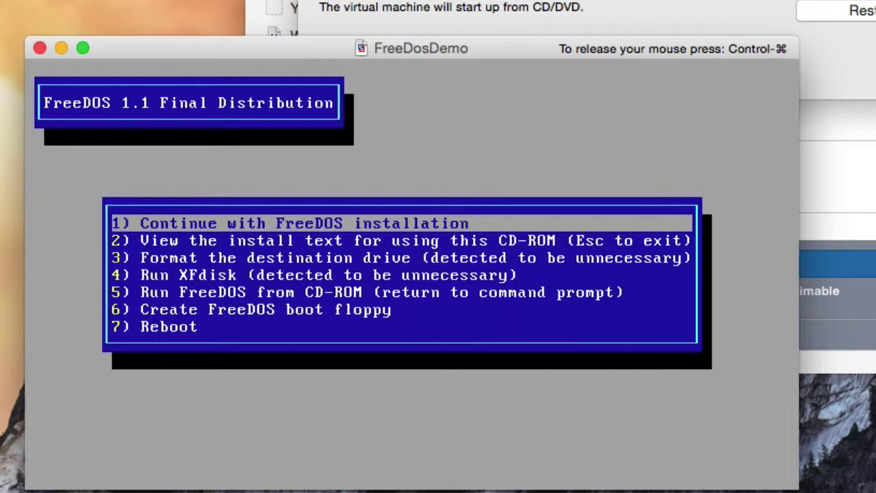
Start the FreeDOS 1.1 Final installation and accept E:\FREEDOS\PACKAGES as the source and C:\FDOS as the target directory
key(Return)
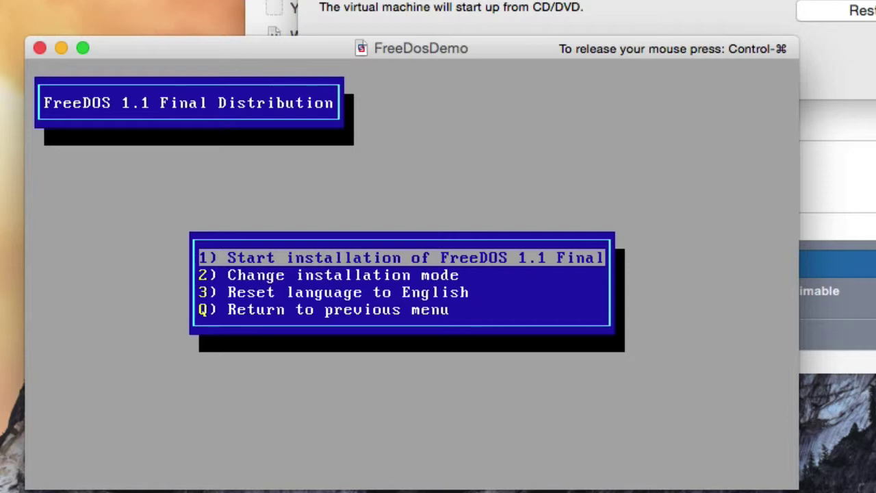
key(Return)
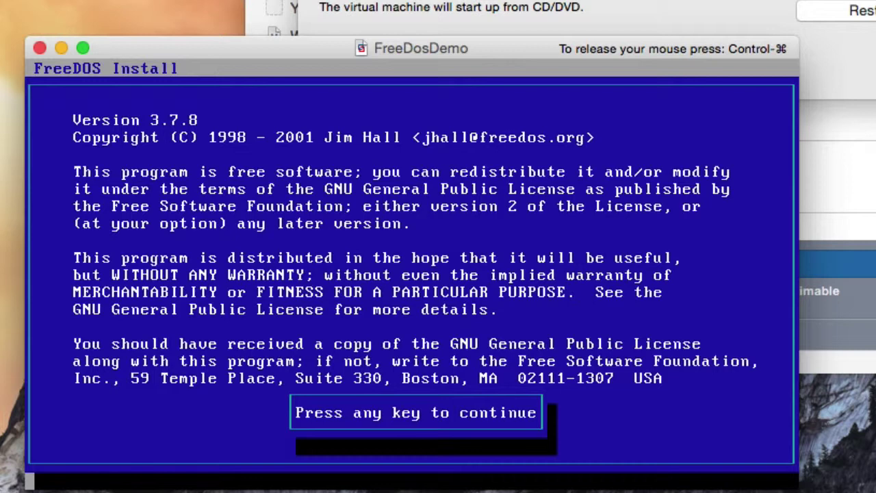
key(Return)
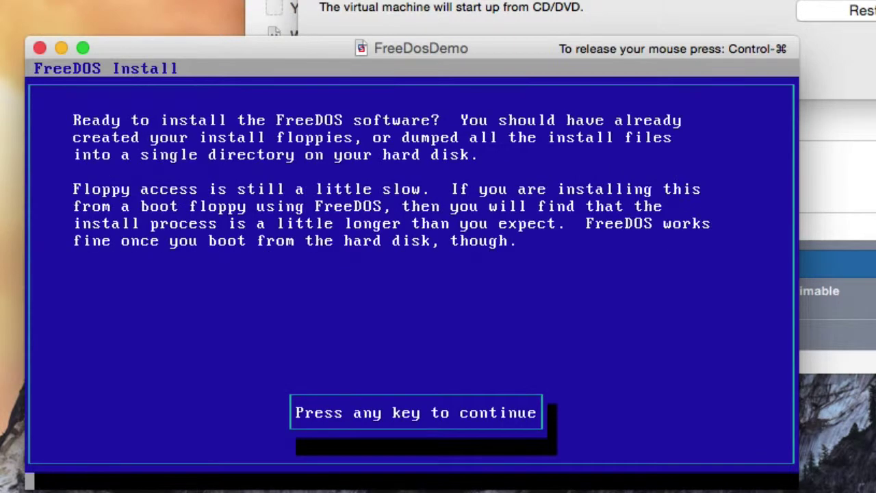
key(Return)
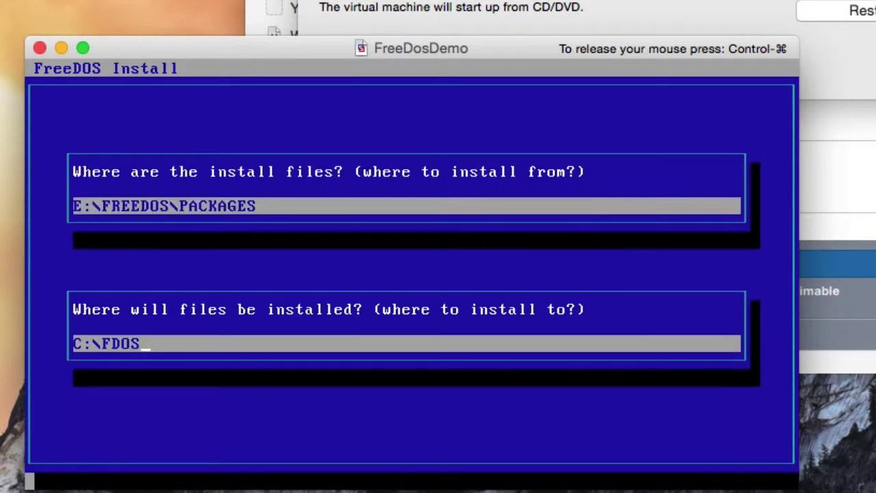
key(Return)
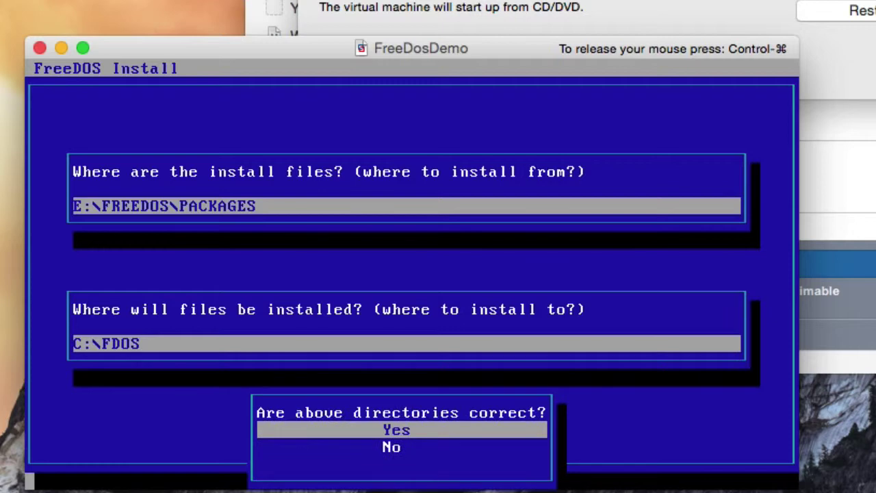
key(Return)
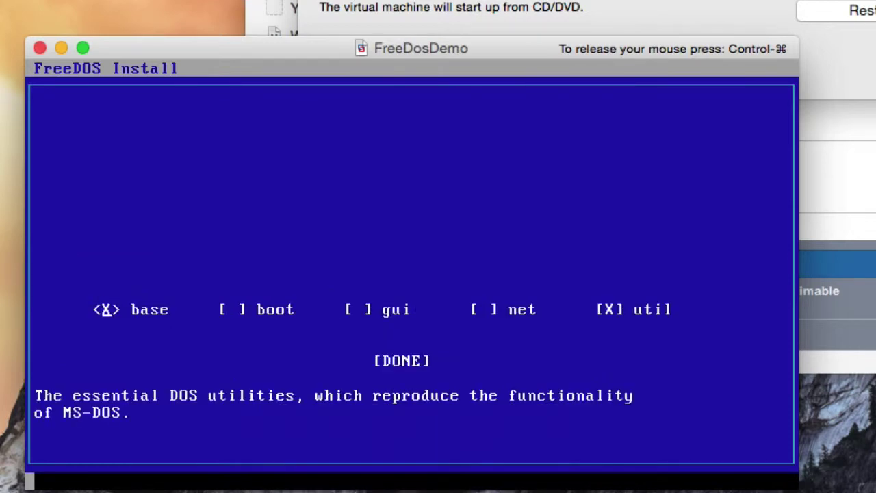
Accept the base and util package sets and install all of the preselected base packages
key(Tab)
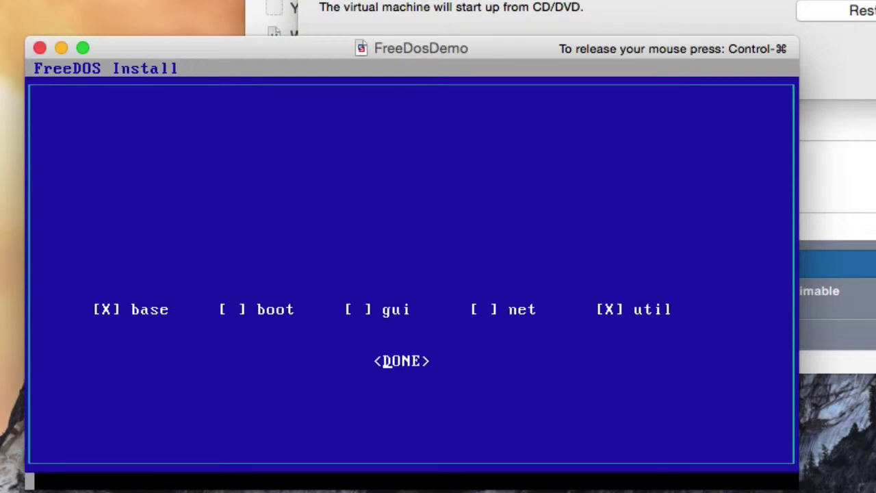
key(Return)
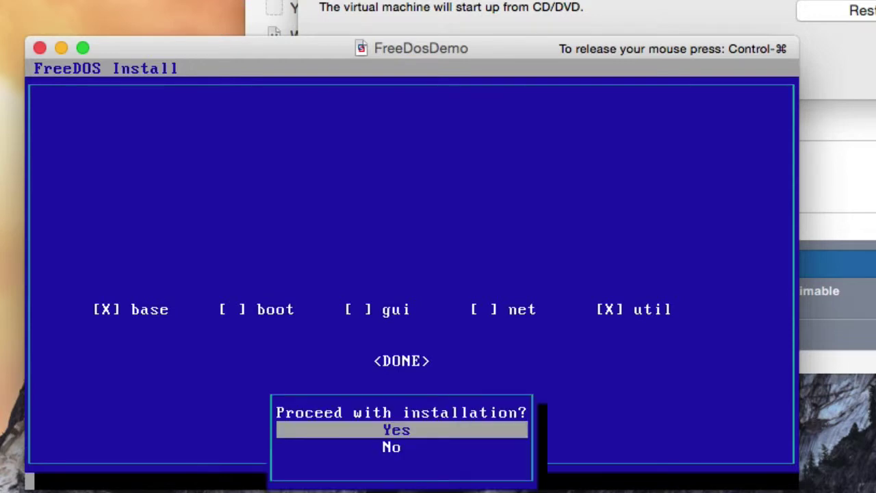
key(Return)
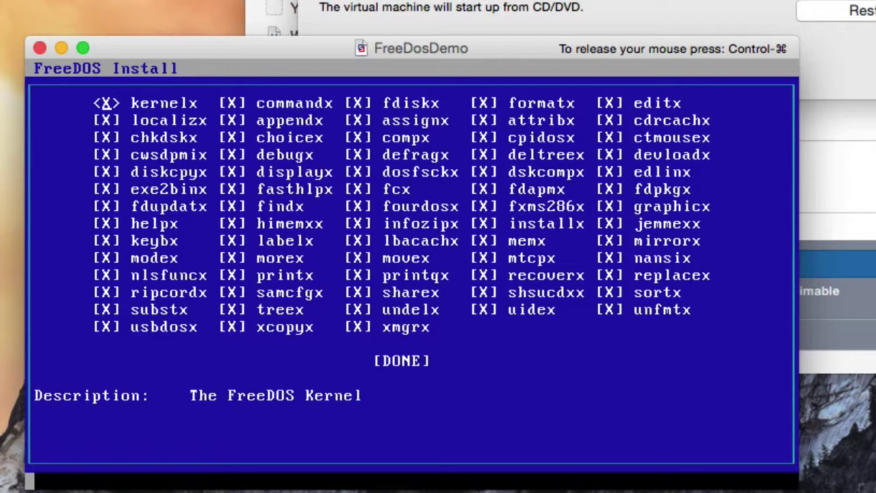
key(Return)
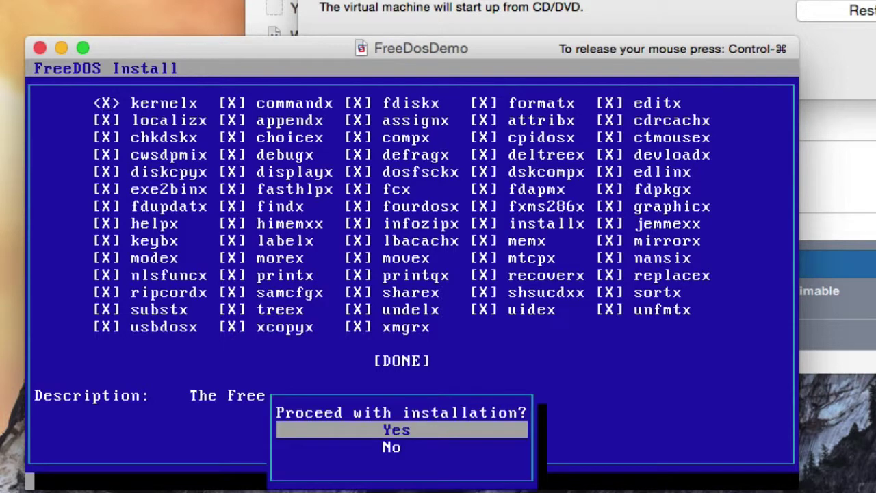
key(Return)
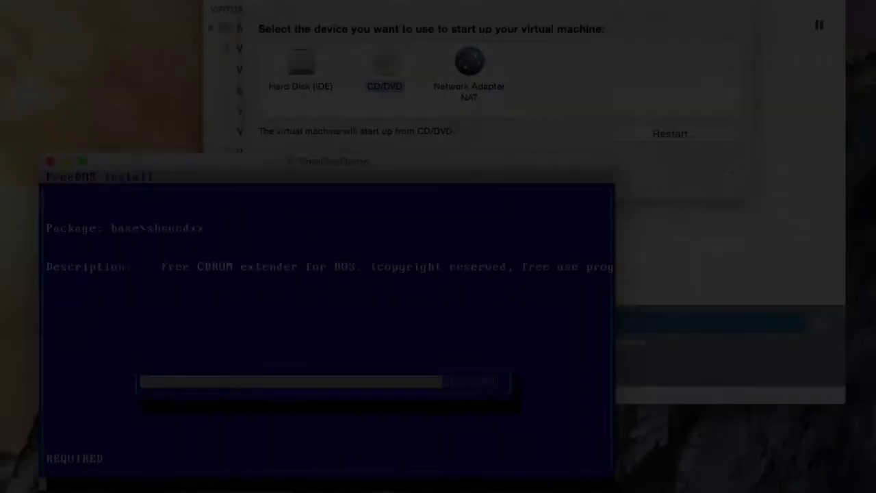
Continue to the next disk series and install all of its preselected packages, from SYSLNXX to VMSMNTX
drag(175, 184, 164, 49)
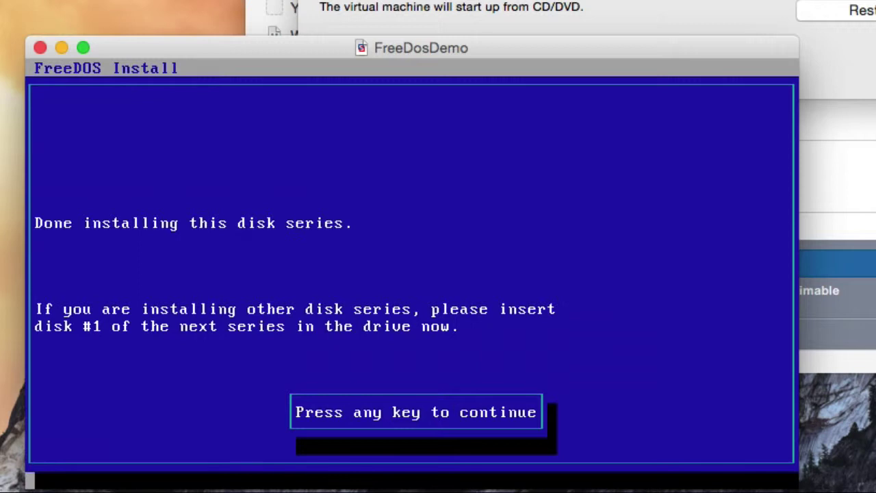
key(Return)
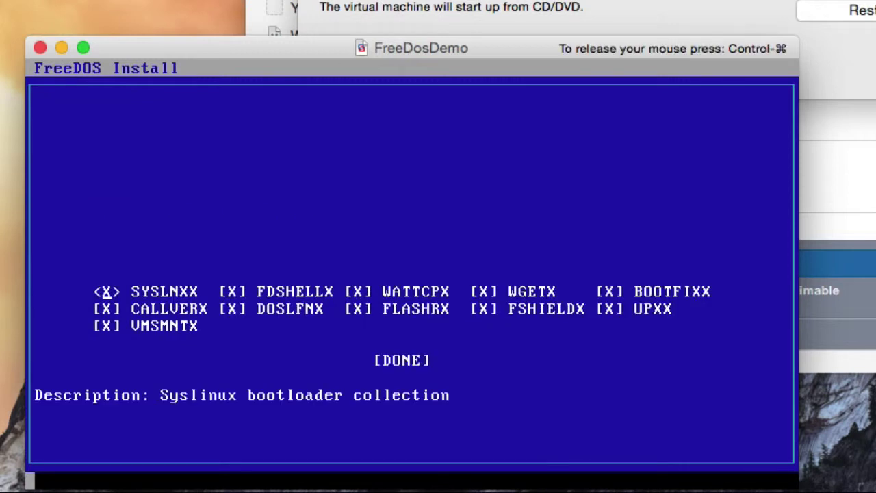
key(Return)
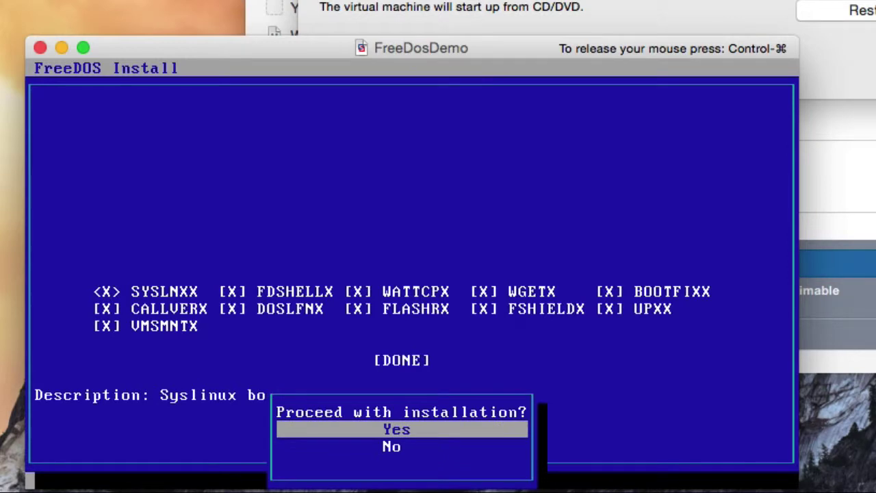
key(Return)
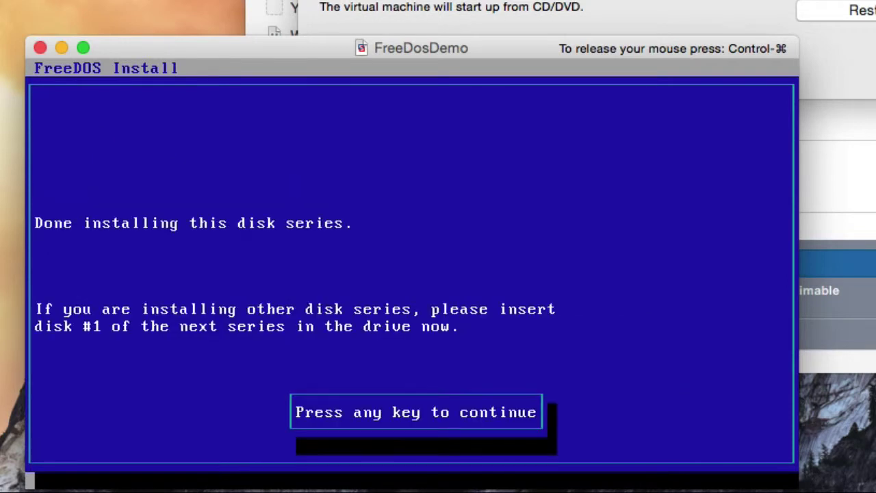
Finish the package installation and choose option 1 to write FreeDOS specific code to drive C:'s boot sector
key(Return)
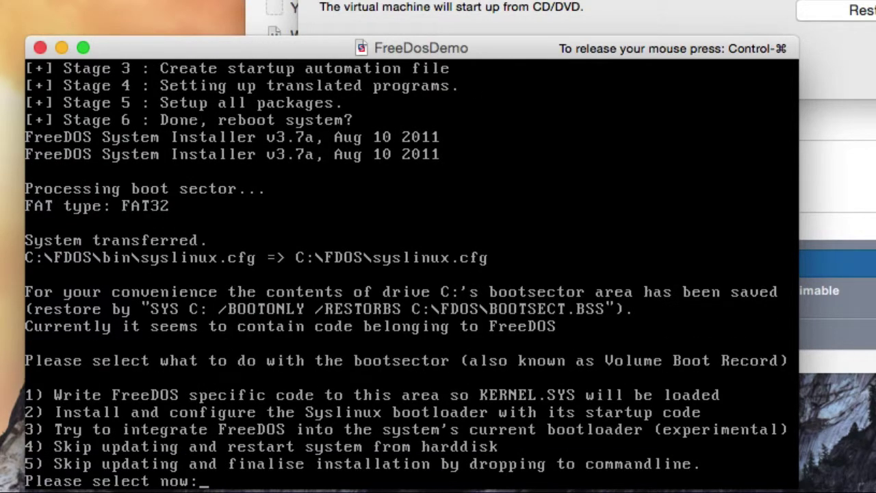
text(1)
key(Return)
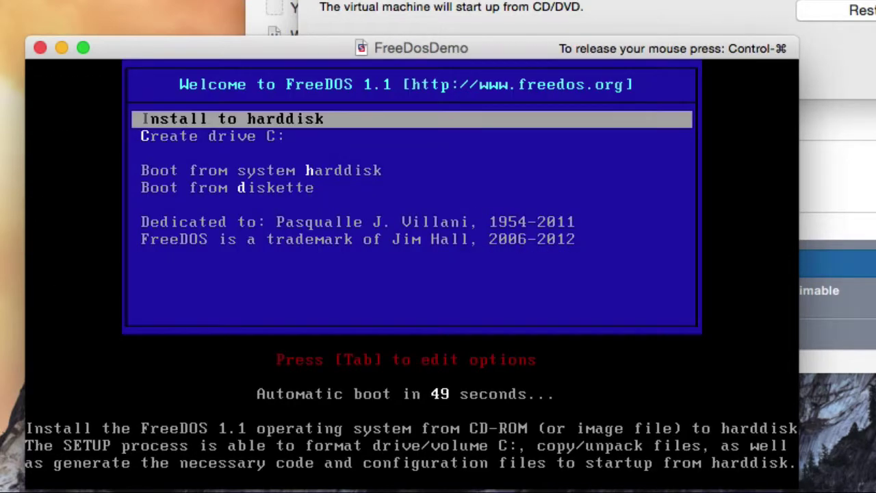
Boot from the system harddisk and load FreeDOS using option 2, with EMM386 (Expanded Memory) and SHARE loaded
key(Down)
key(Down)
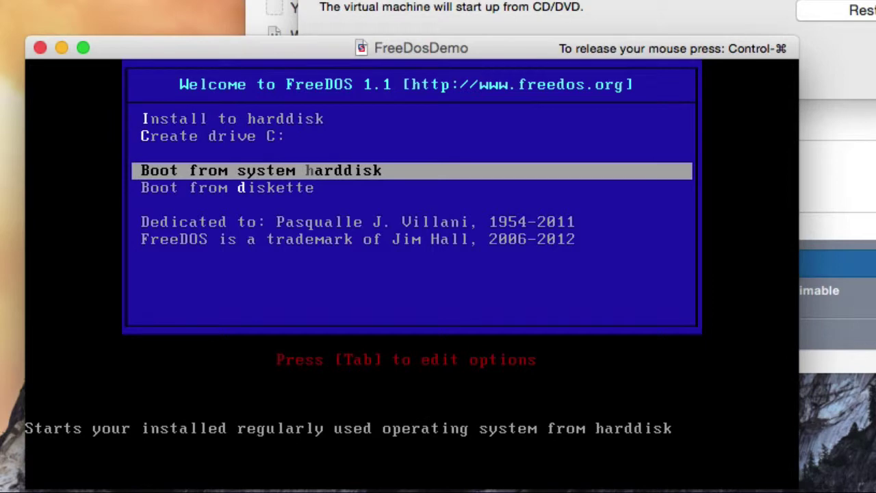
key(Return)
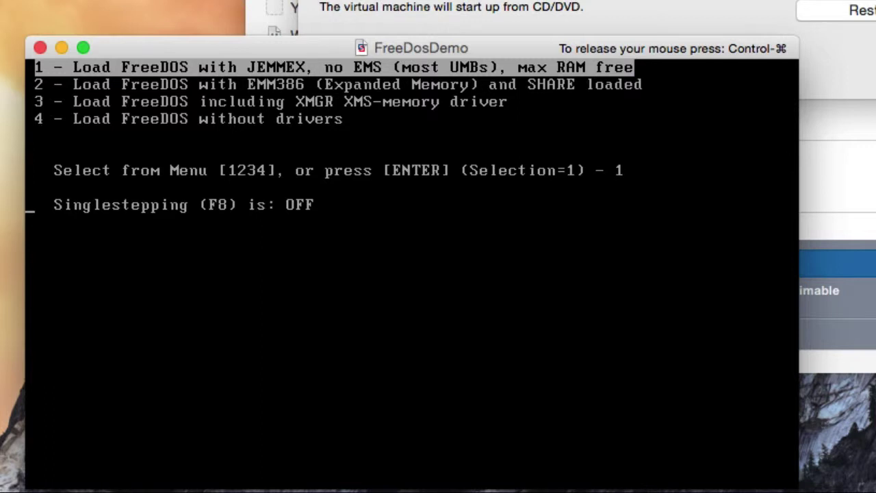
key(Down)
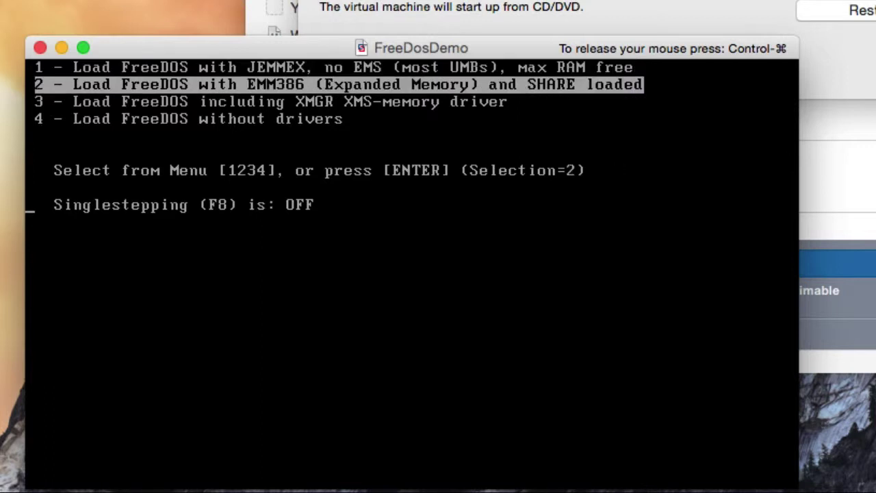
key(Return)
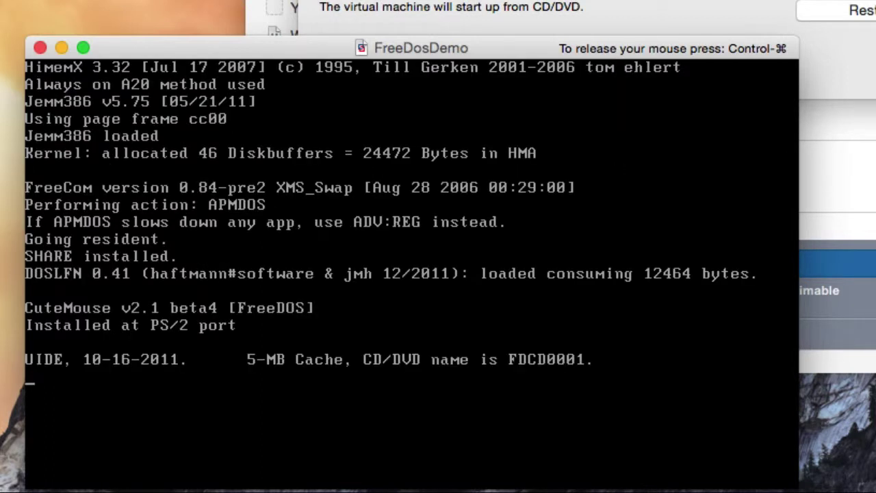
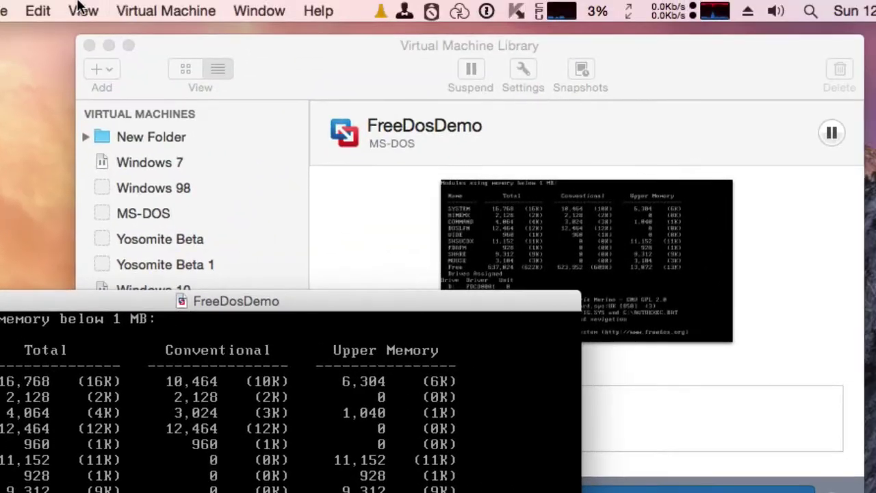
Power off the running FreeDosDemo virtual machine
click(146, 8)
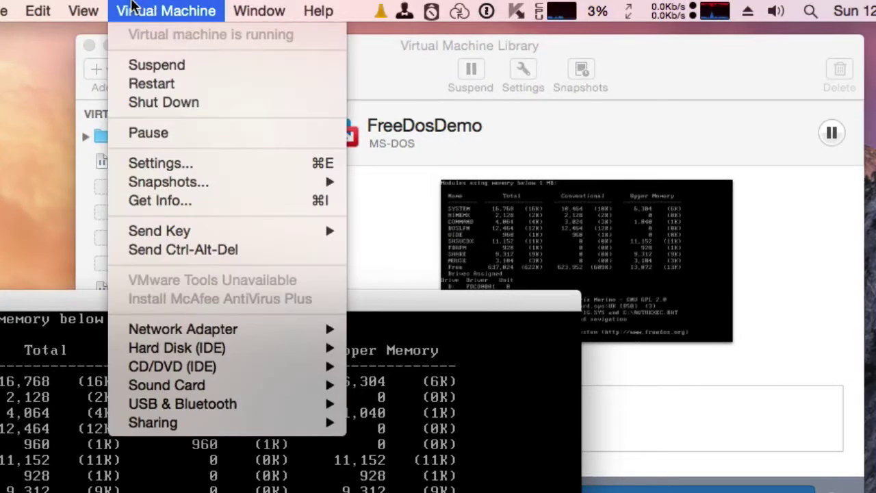
click(165, 103)
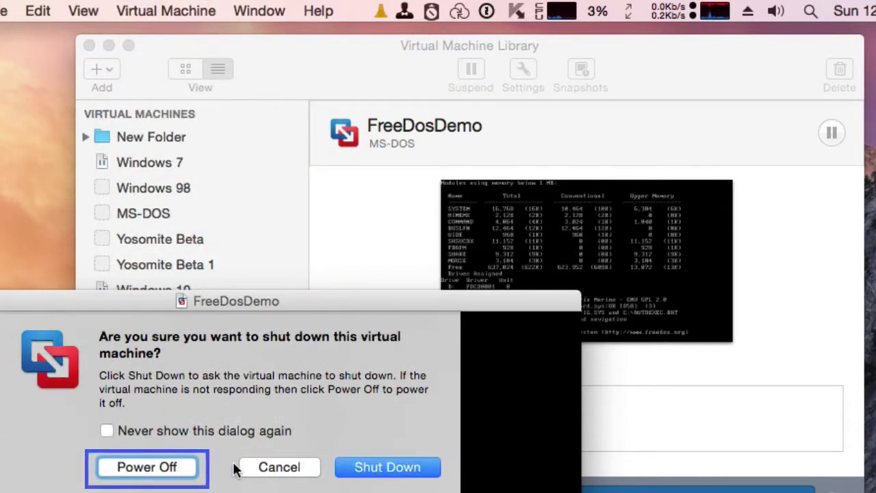
click(143, 467)
click(317, 463)
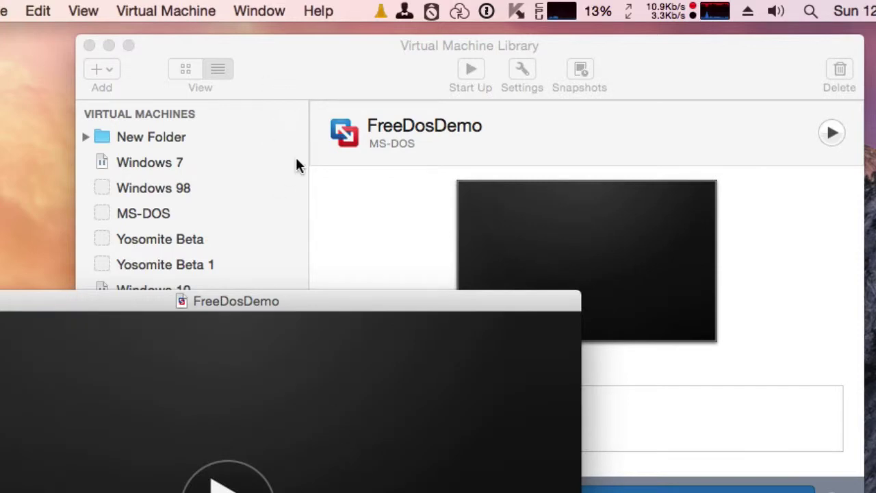
Set Hard Disk (IDE) as the startup disk in the FreeDosDemo virtual machine's settings
click(295, 155)
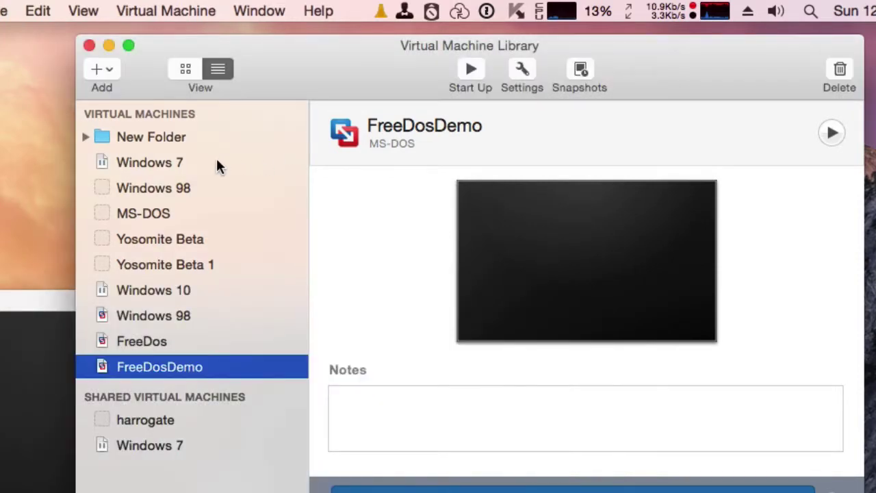
right_click(146, 366)
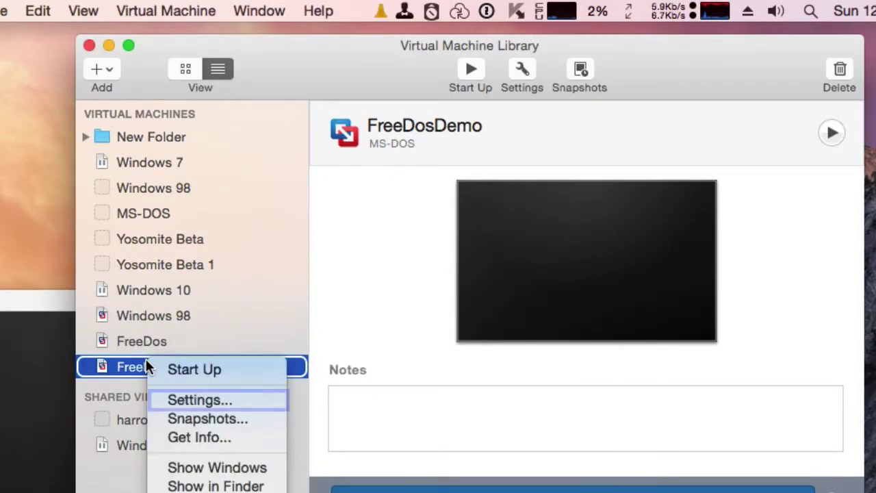
click(176, 405)
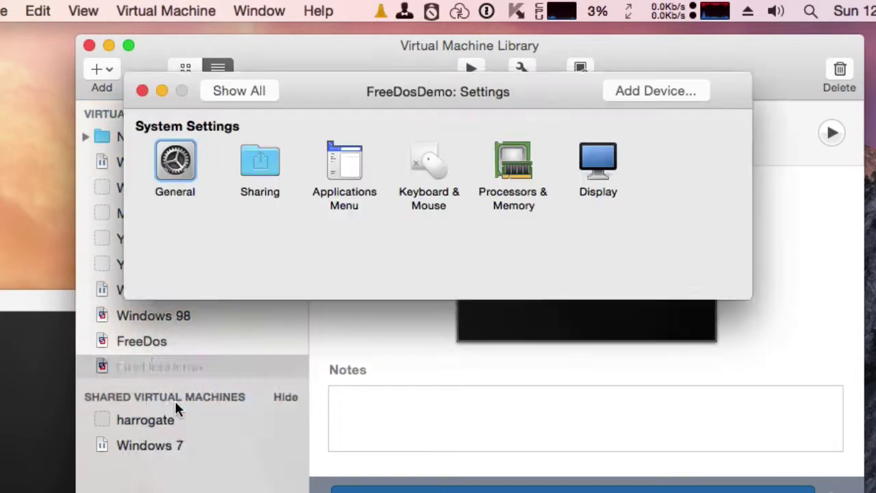
click(178, 386)
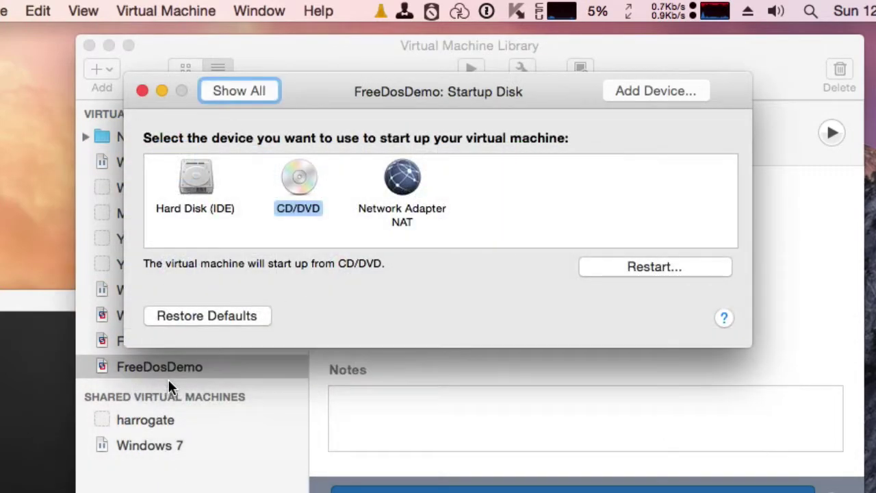
click(199, 172)
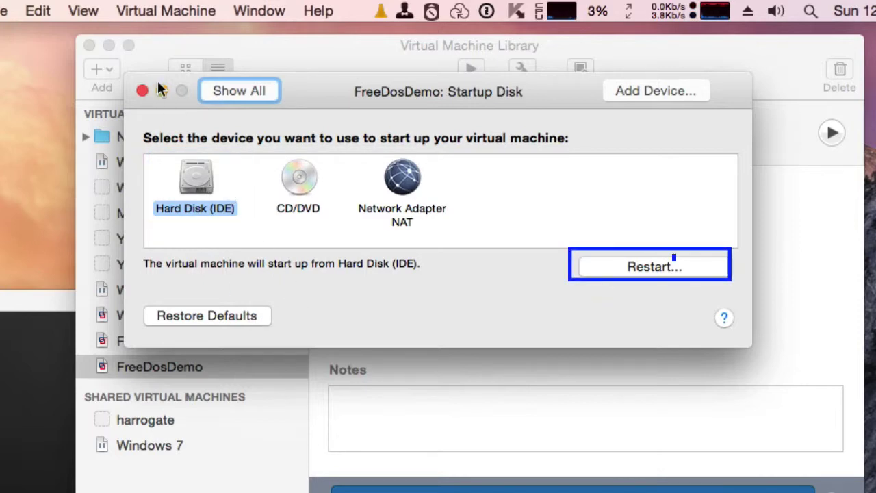
Restart FreeDosDemo from the selected startup disk and load FreeDOS with EMM386 (Expanded Memory) and SHARE
click(623, 266)
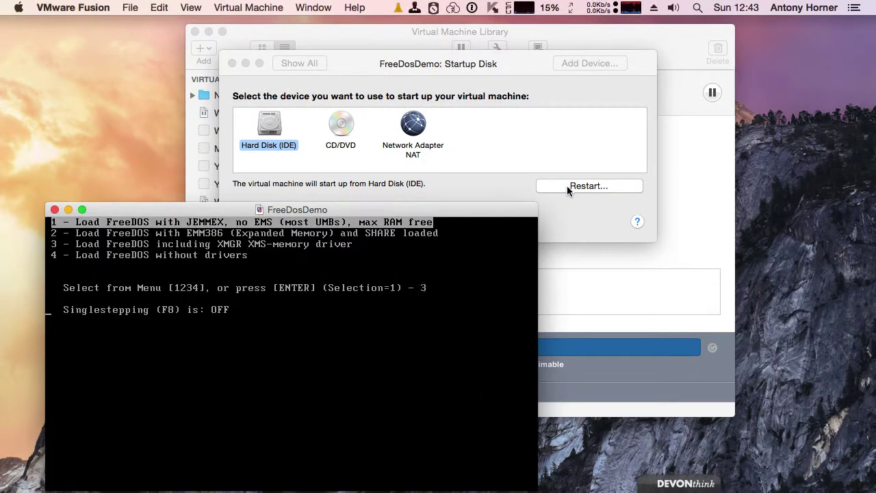
key(Down)
key(Return)
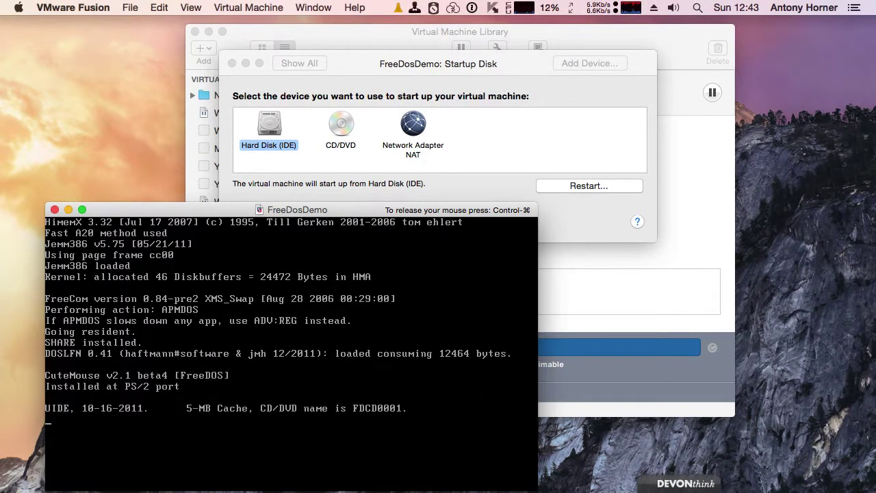